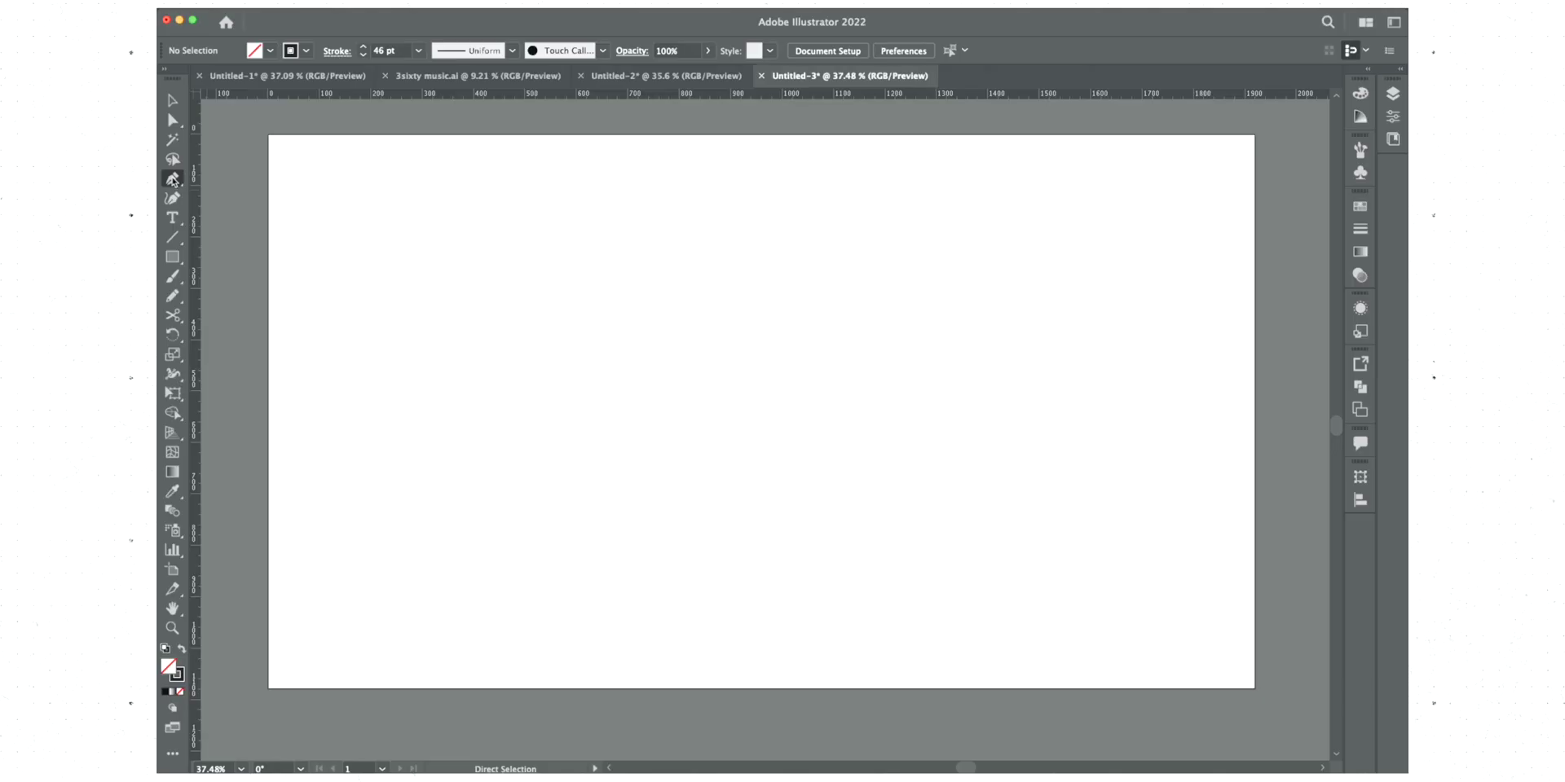
Activate the Pen tool and set the stroke weight to 14 pt
left_click(174, 181)
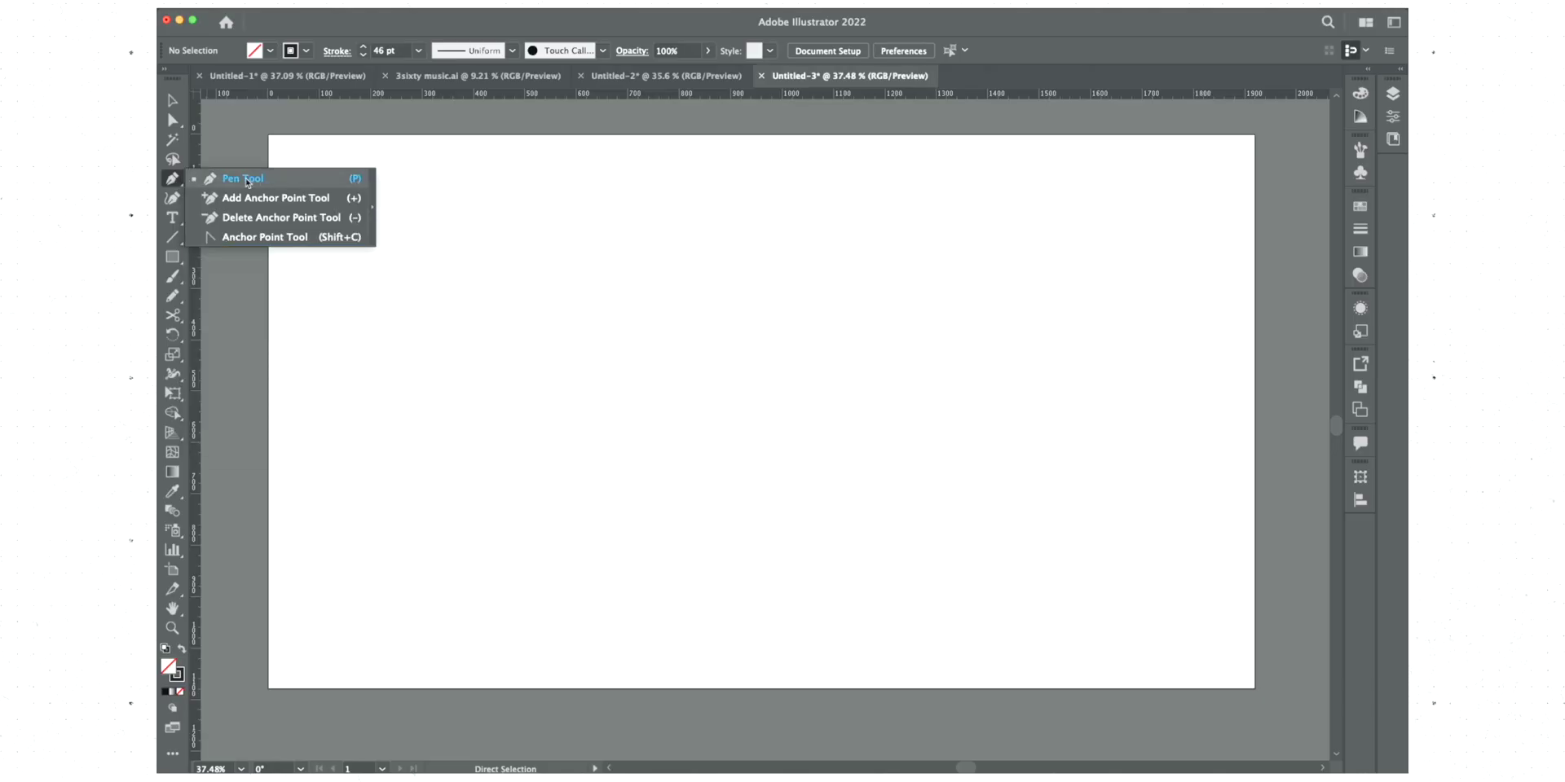
left_click(261, 180)
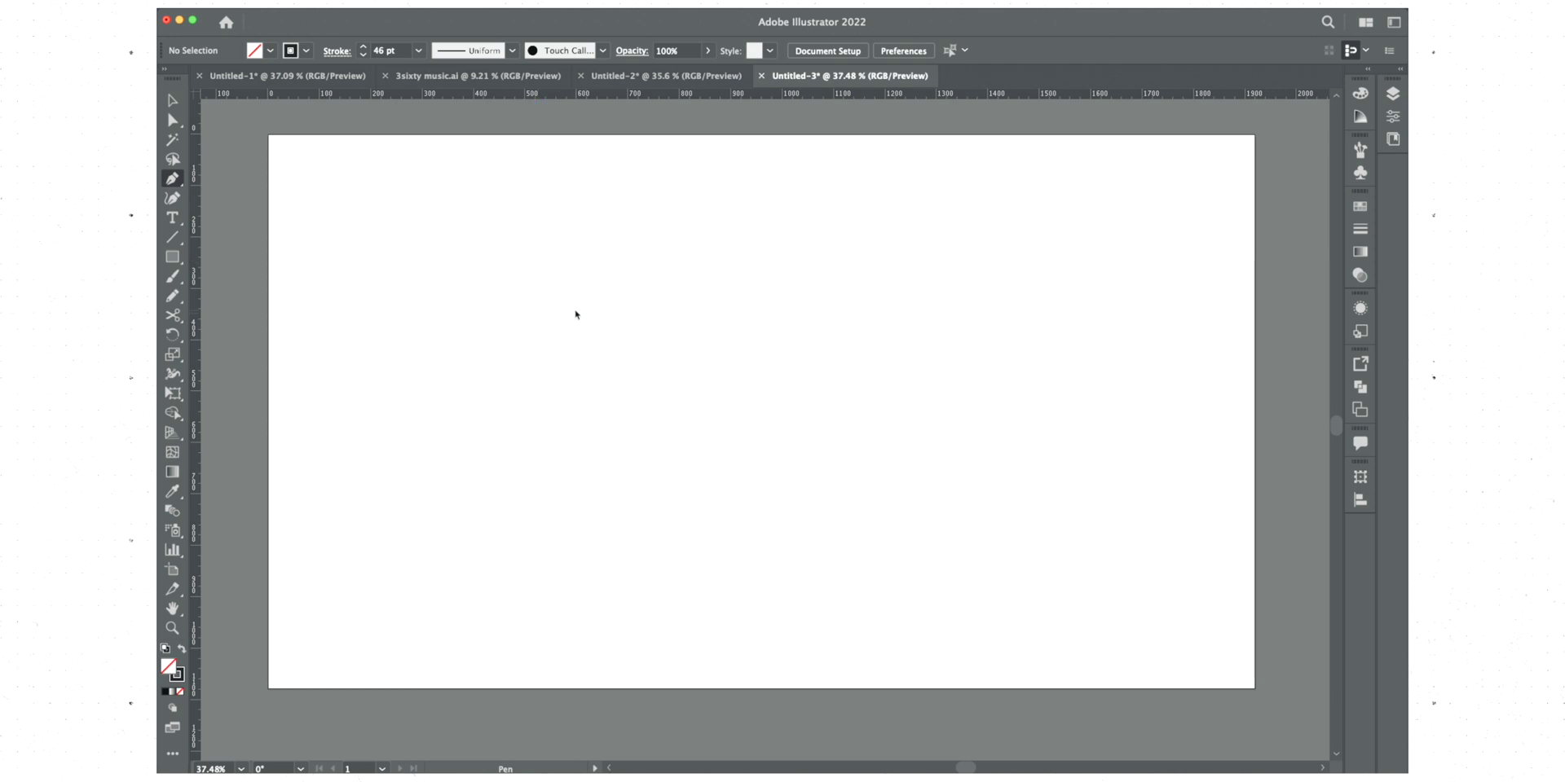
left_click(419, 51)
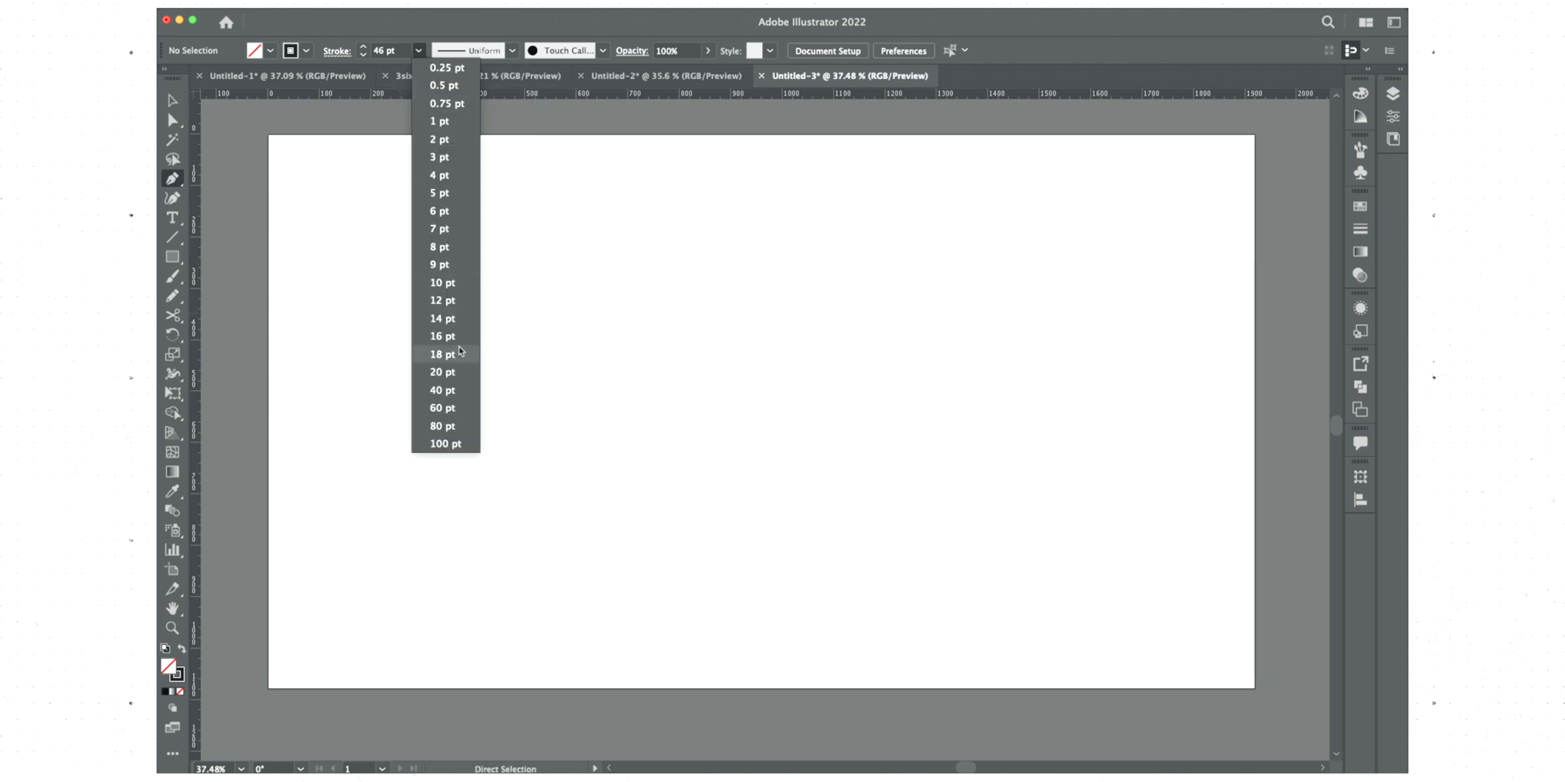
left_click(443, 319)
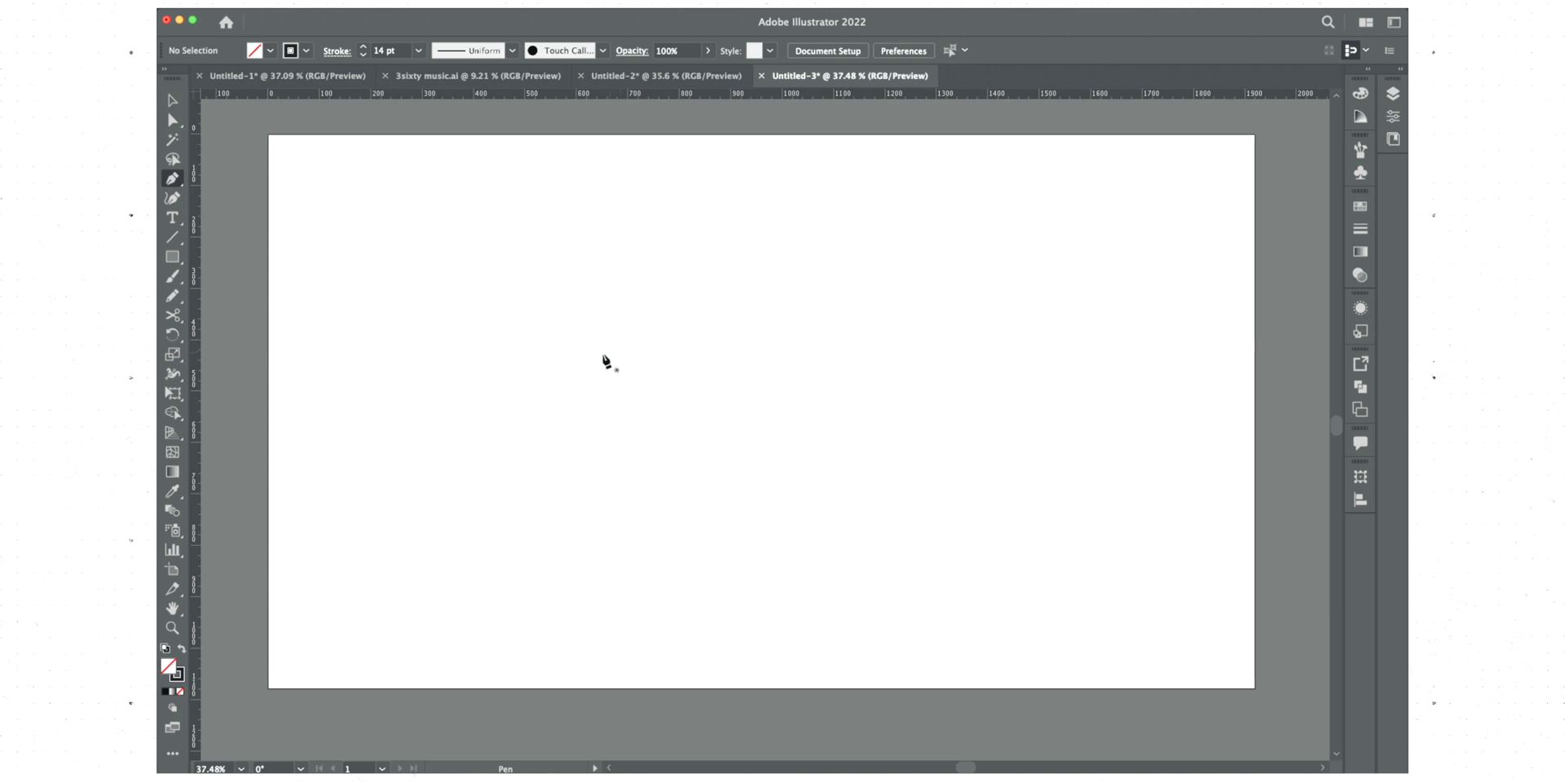
Draw a closed six-point angular outline with two upward peaks in the upper middle of the artboard, using straight Pen segments
left_click(511, 362)
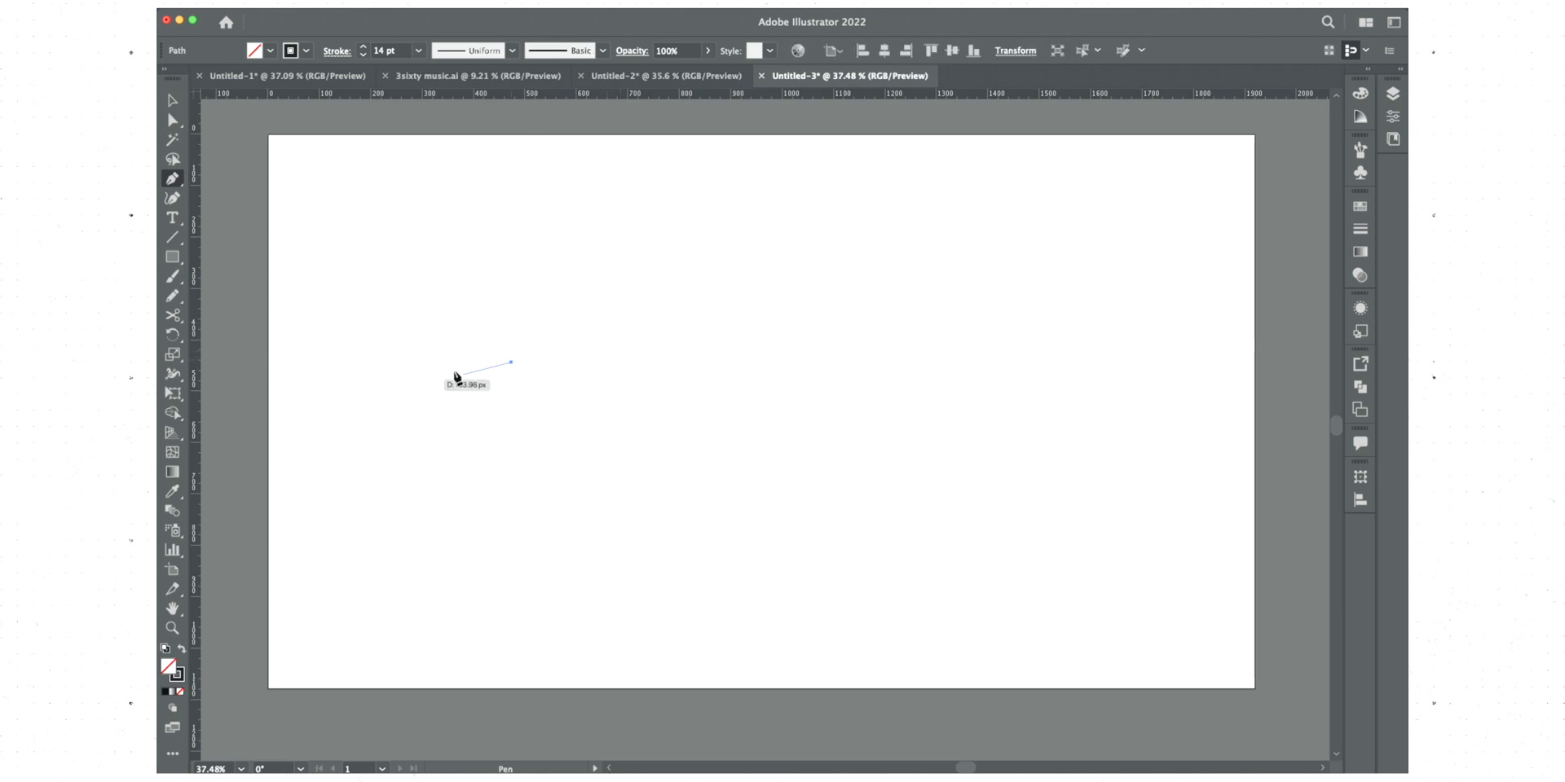
left_click(679, 265)
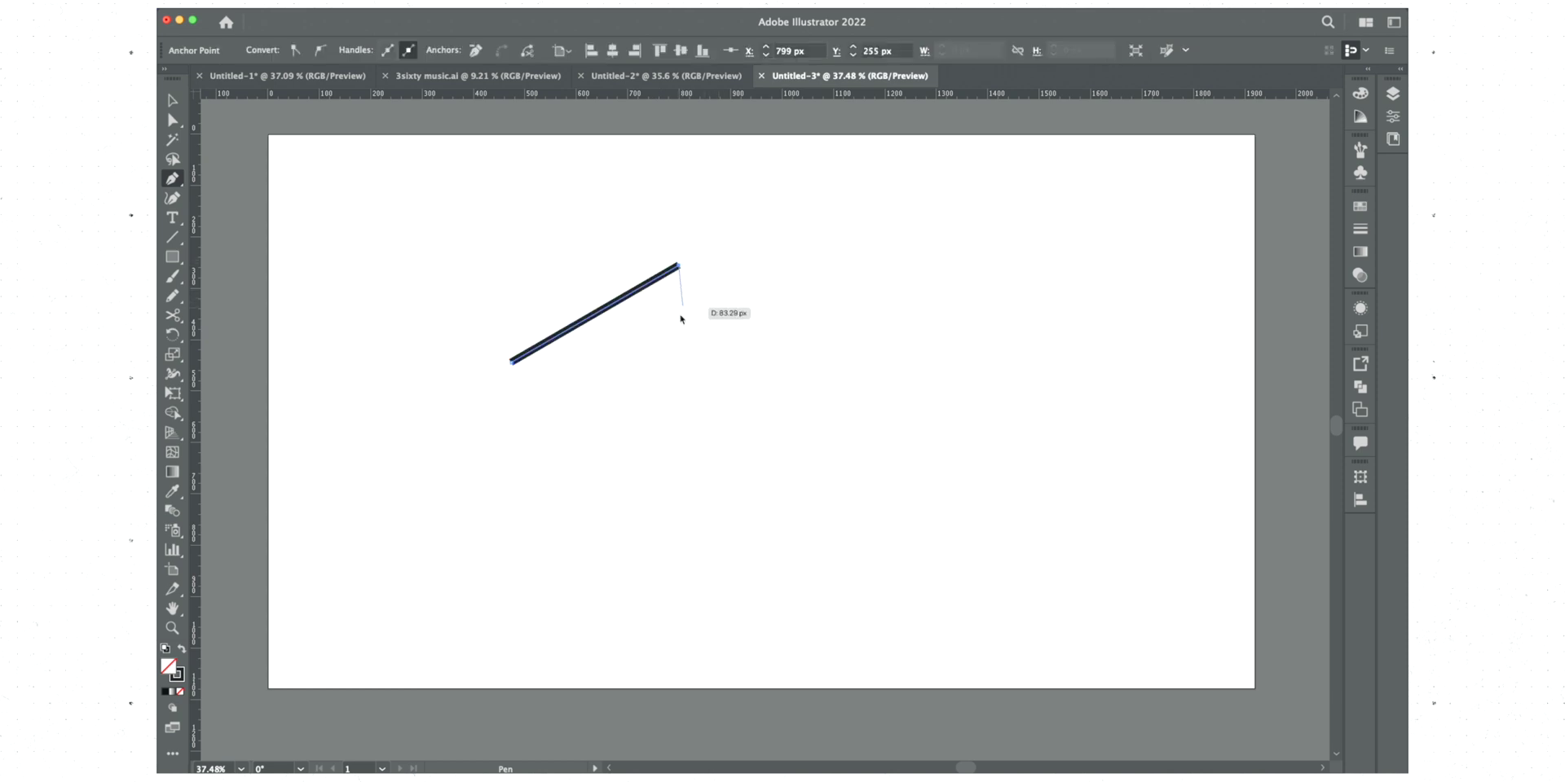
left_click(670, 346)
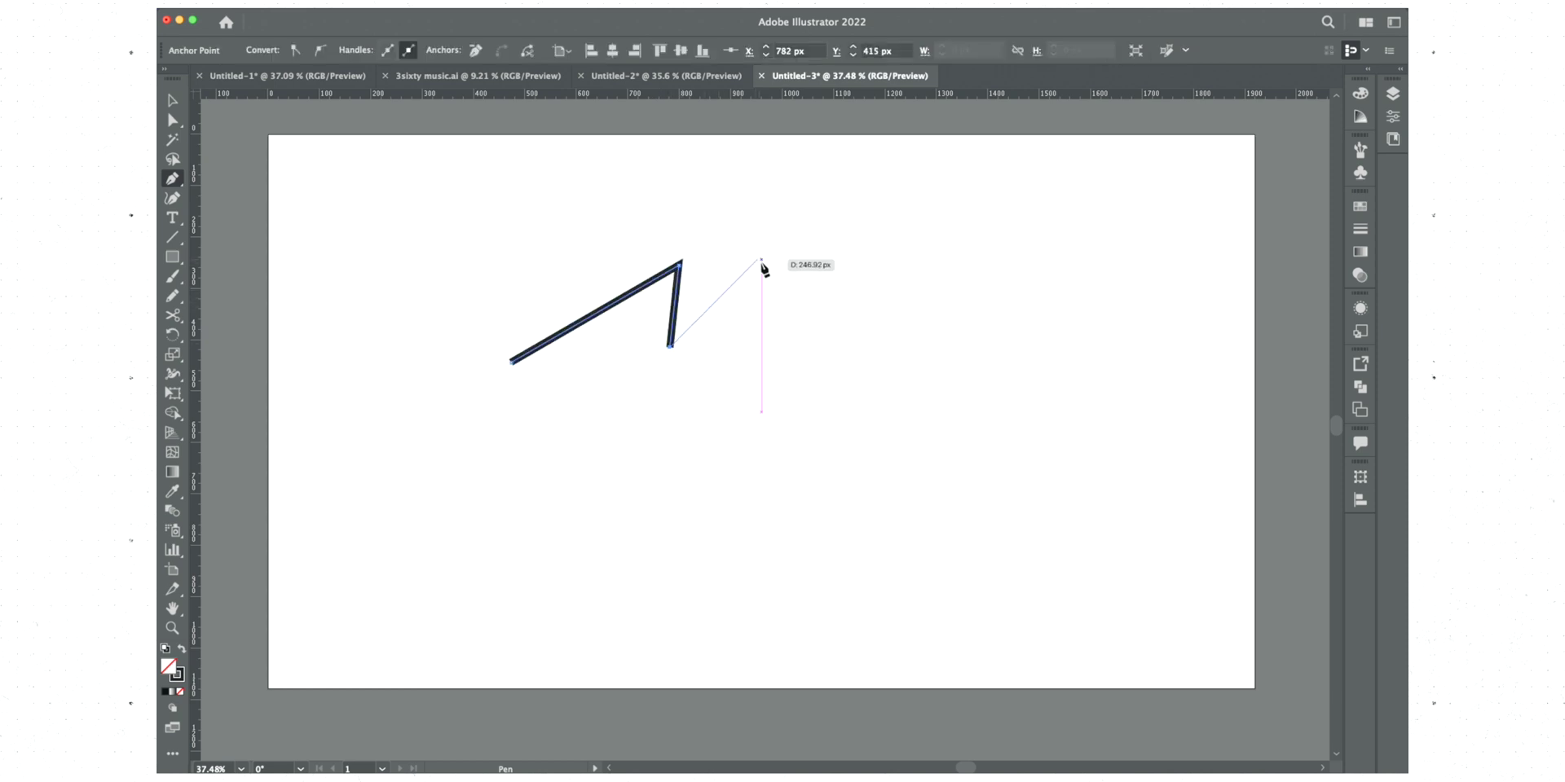
left_click(762, 264)
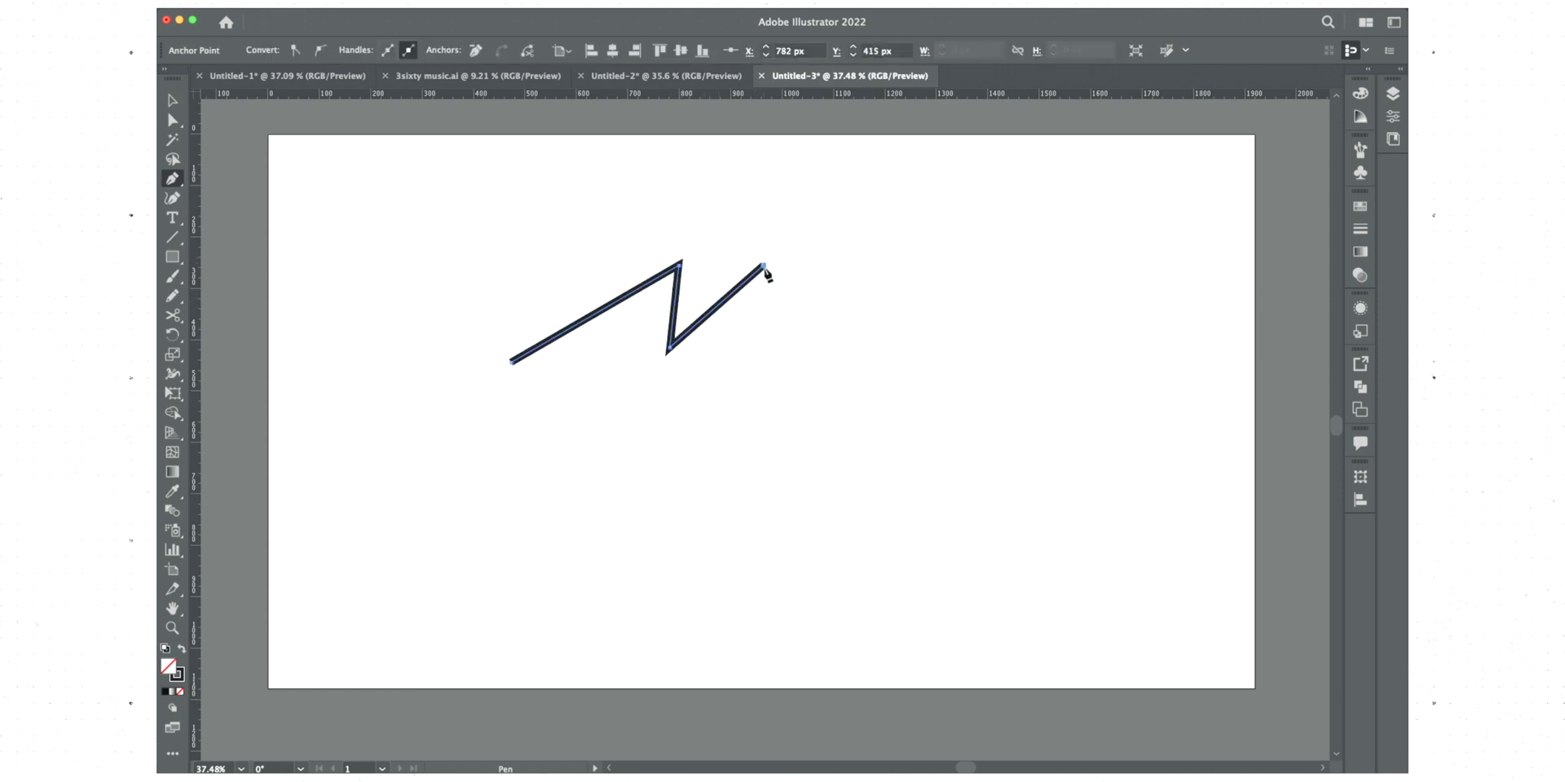
left_click(751, 353)
left_click(694, 399)
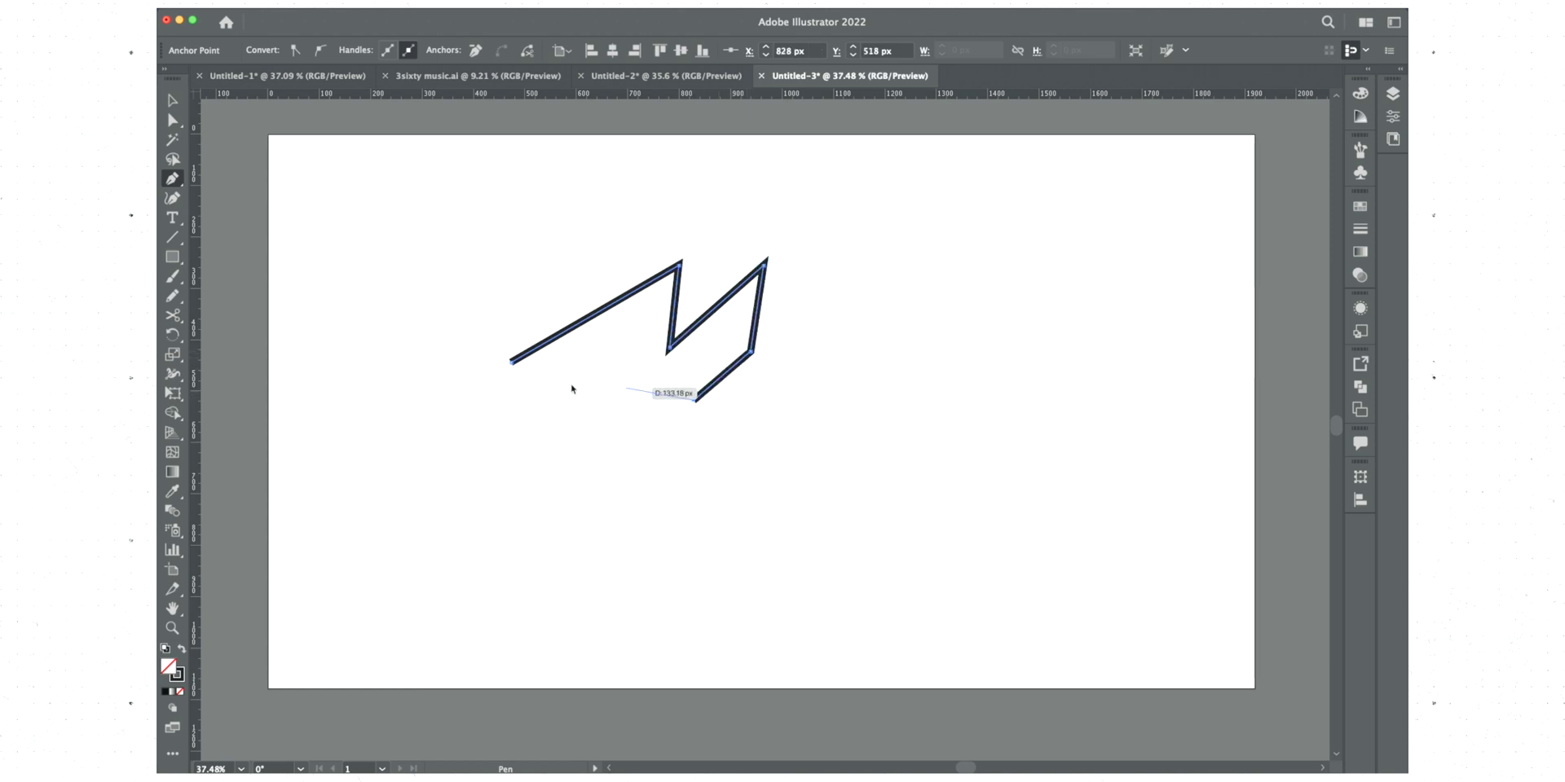
left_click(513, 362)
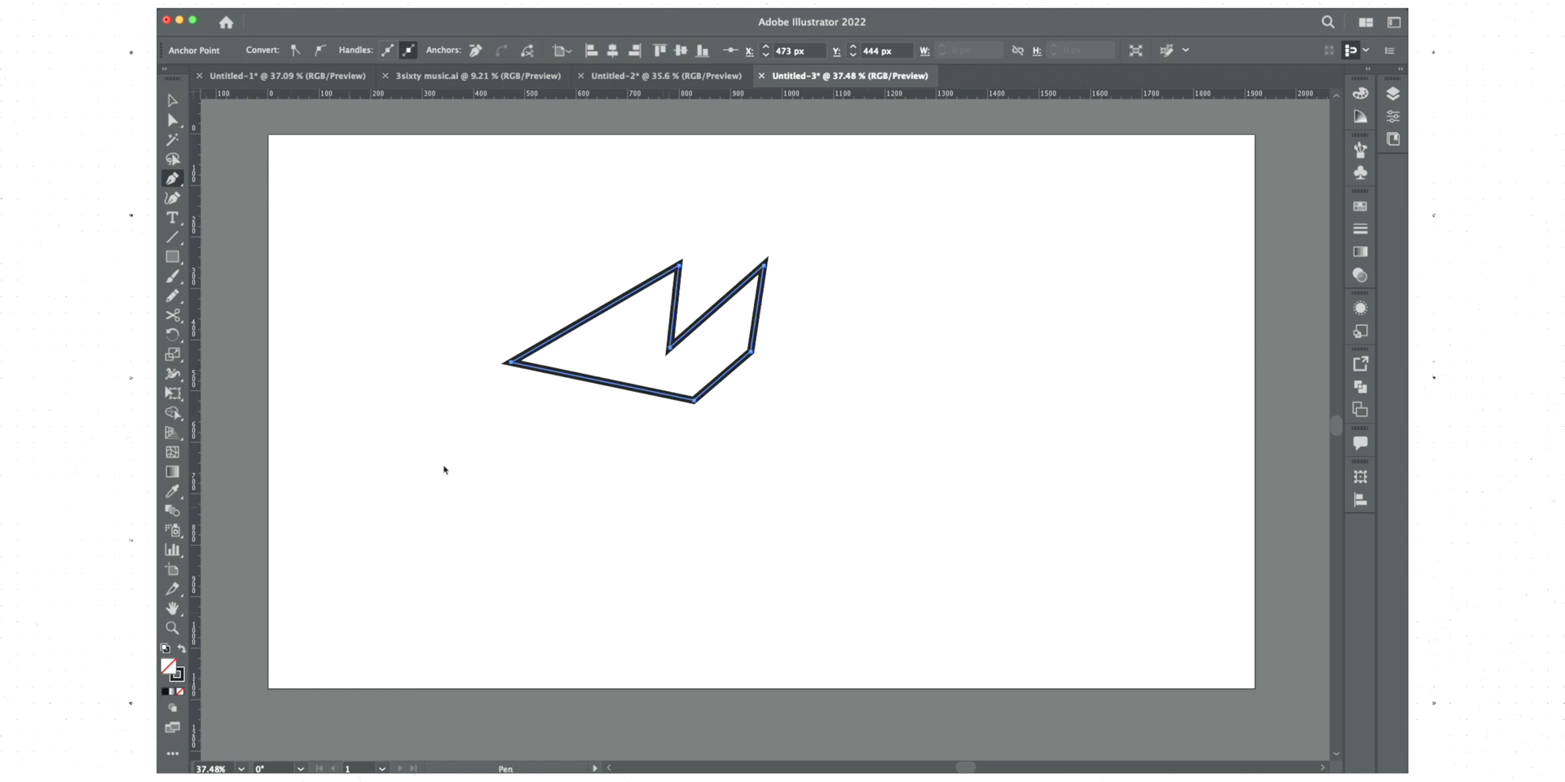
Swap the angular shape's fill and stroke back and forth, ending with a black stroke and no fill
left_click(182, 651)
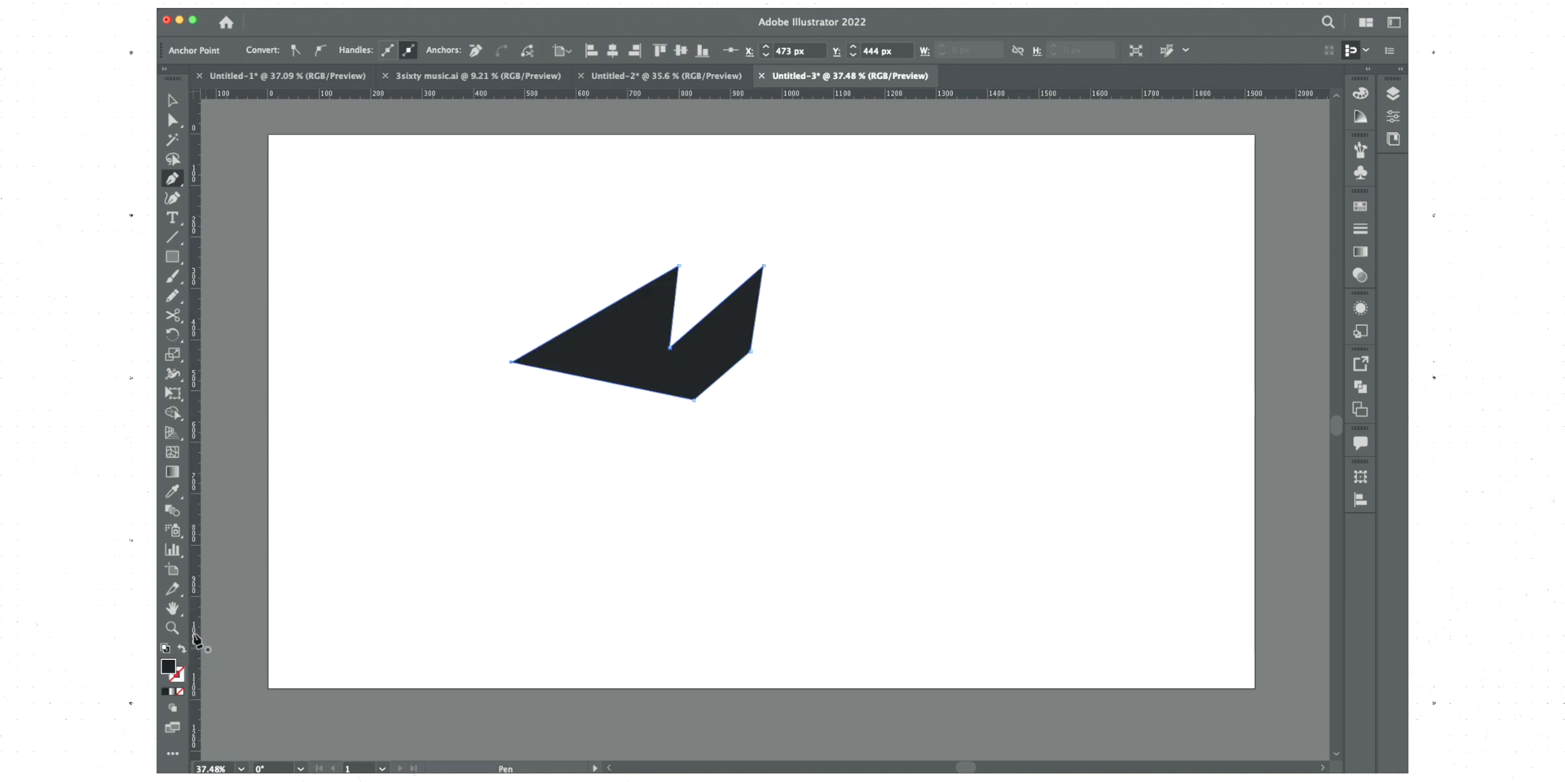
left_click(183, 650)
key("shift+x")
key("shift+x")
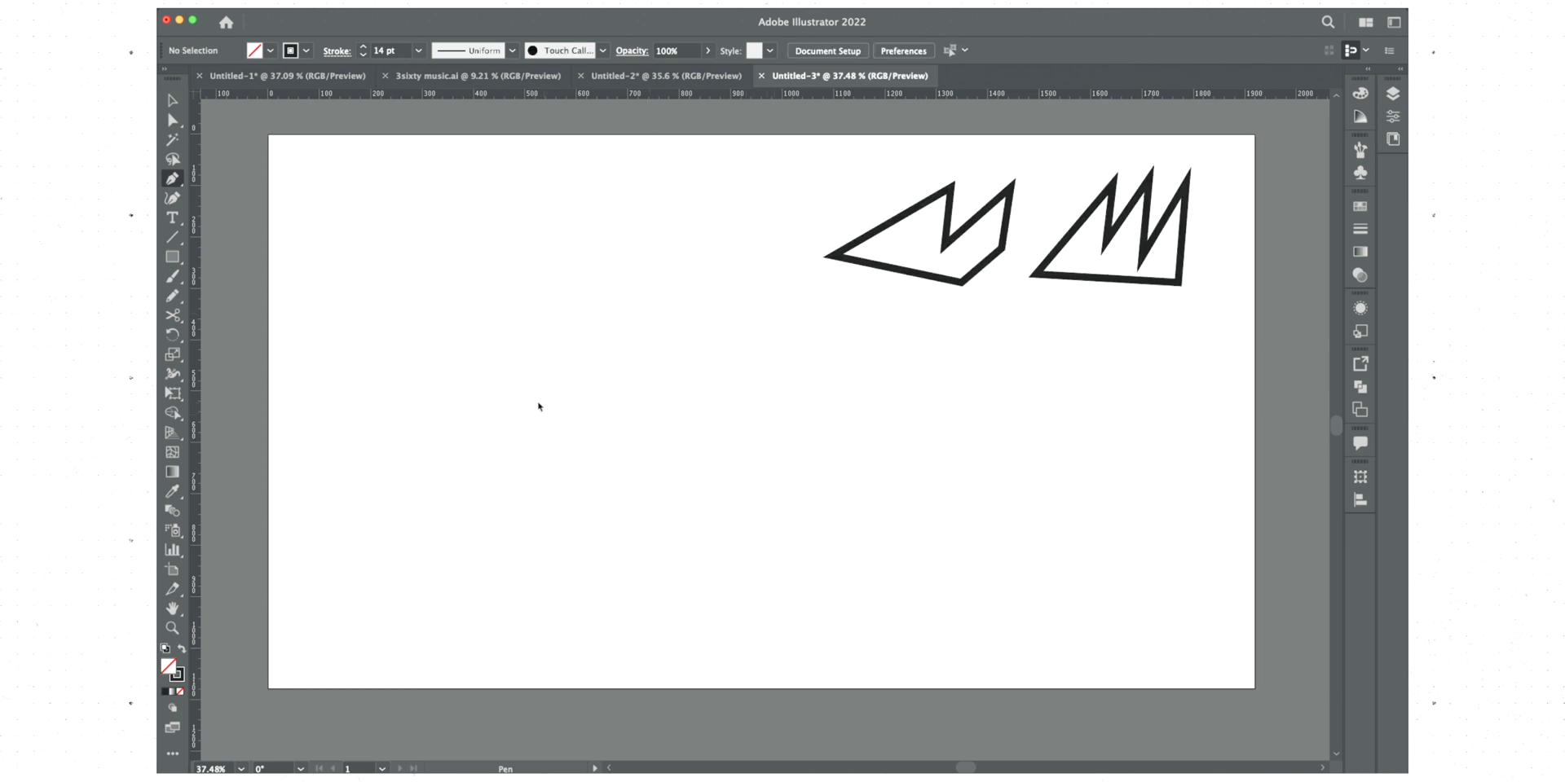
Draw a closed leaf-shaped path about 328 px wide and 118 px high from a corner point and a smooth curved point
left_click(439, 332)
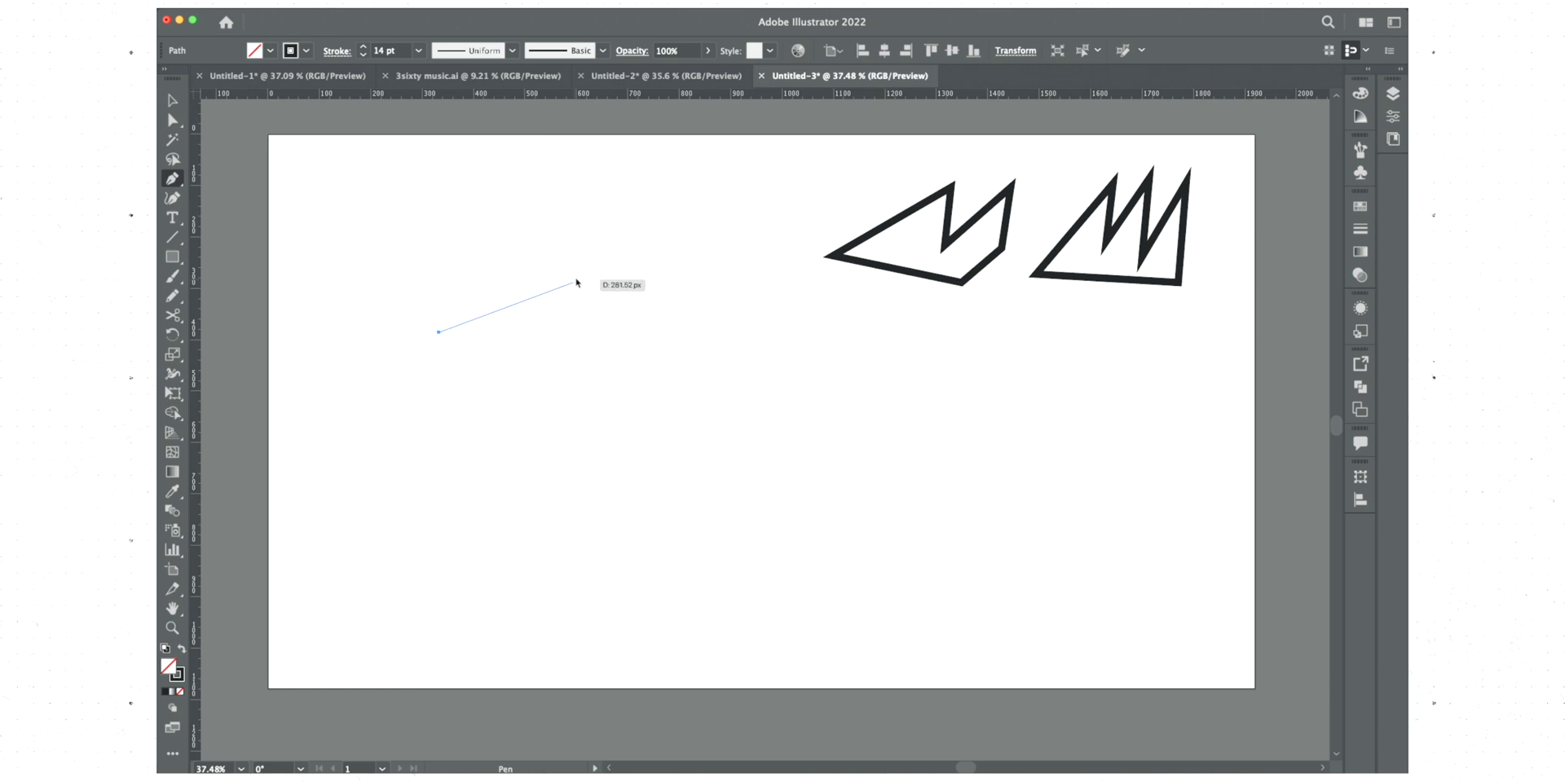
left_click_drag(579, 274, 692, 291)
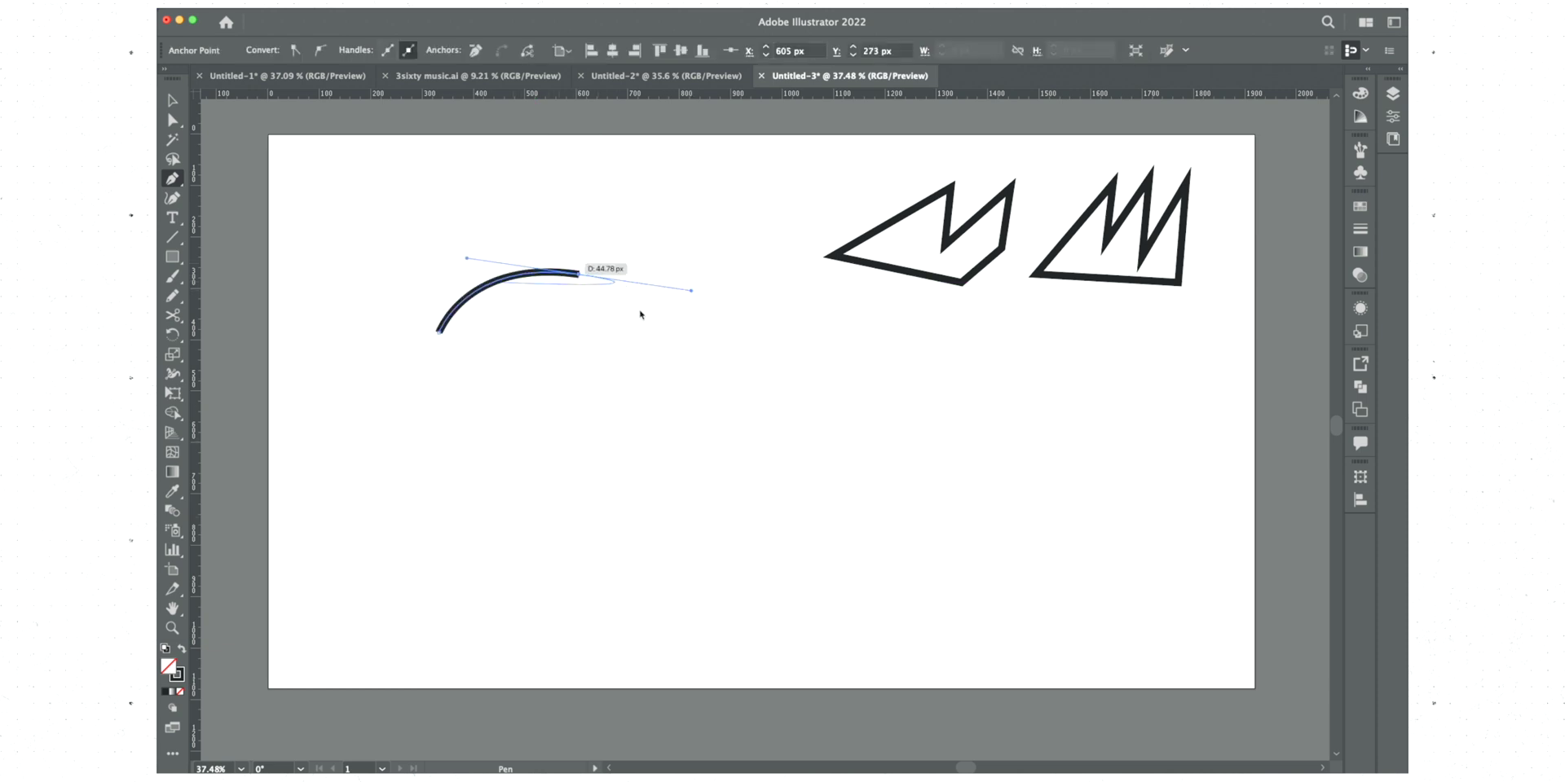
left_click(439, 332)
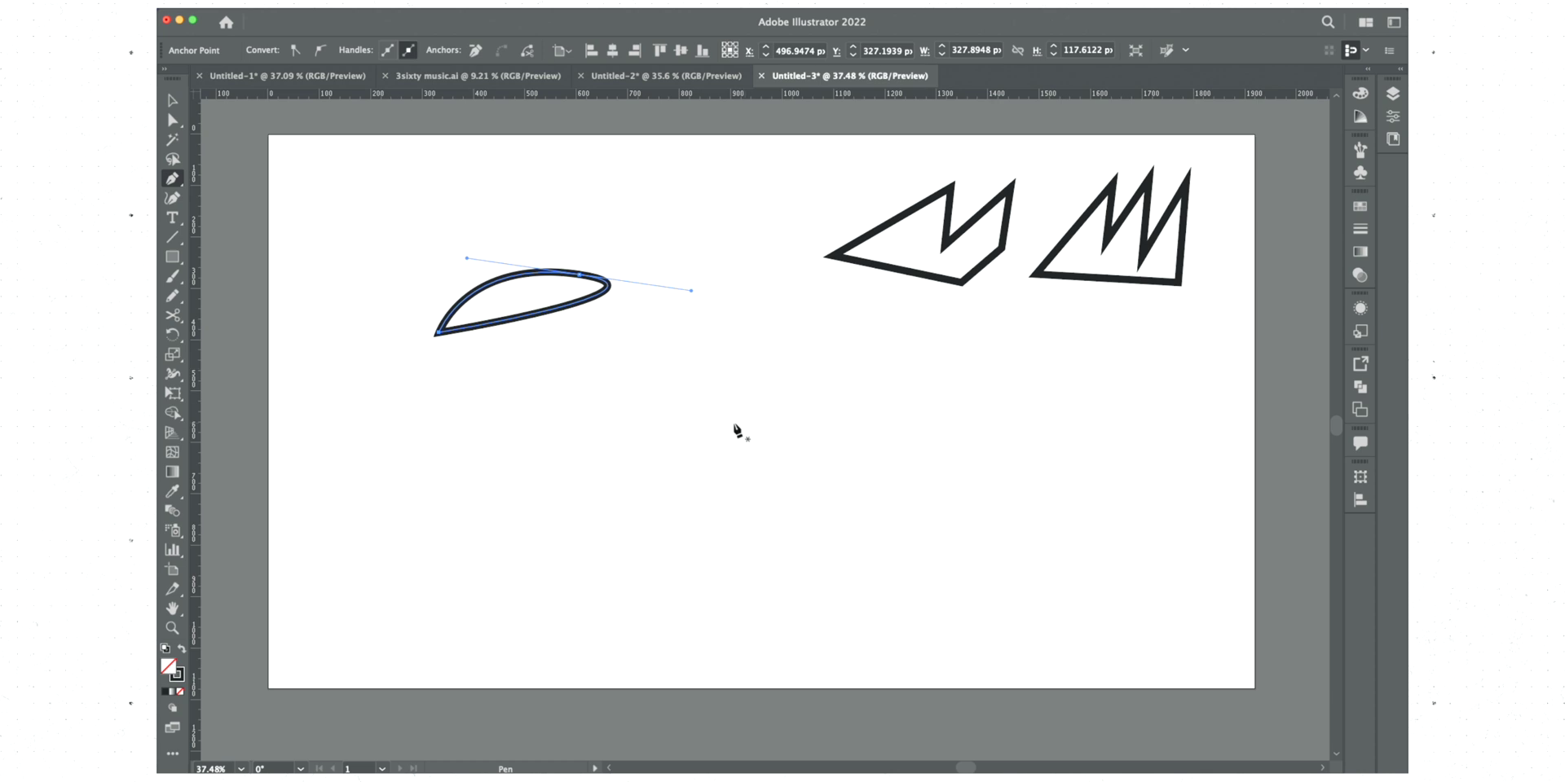
Draw a closed, roughly circular path below the leaf shape using smooth Pen anchor points, and deselect it
left_click(670, 433, "super")
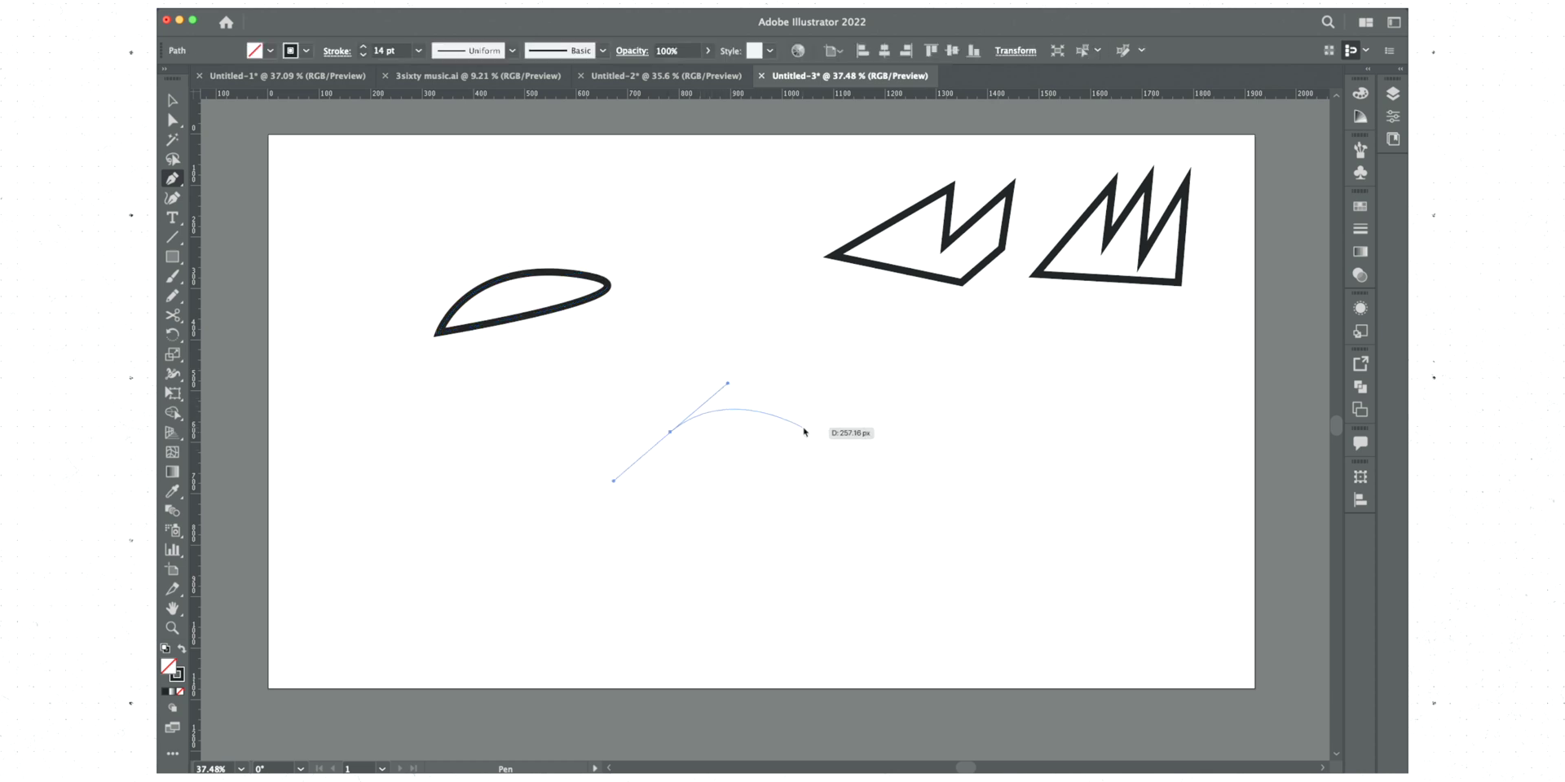
left_click(812, 468)
mouse_move(813, 477)
left_mouse_down()
mouse_move(809, 522)
mouse_move(690, 519)
left_mouse_up()
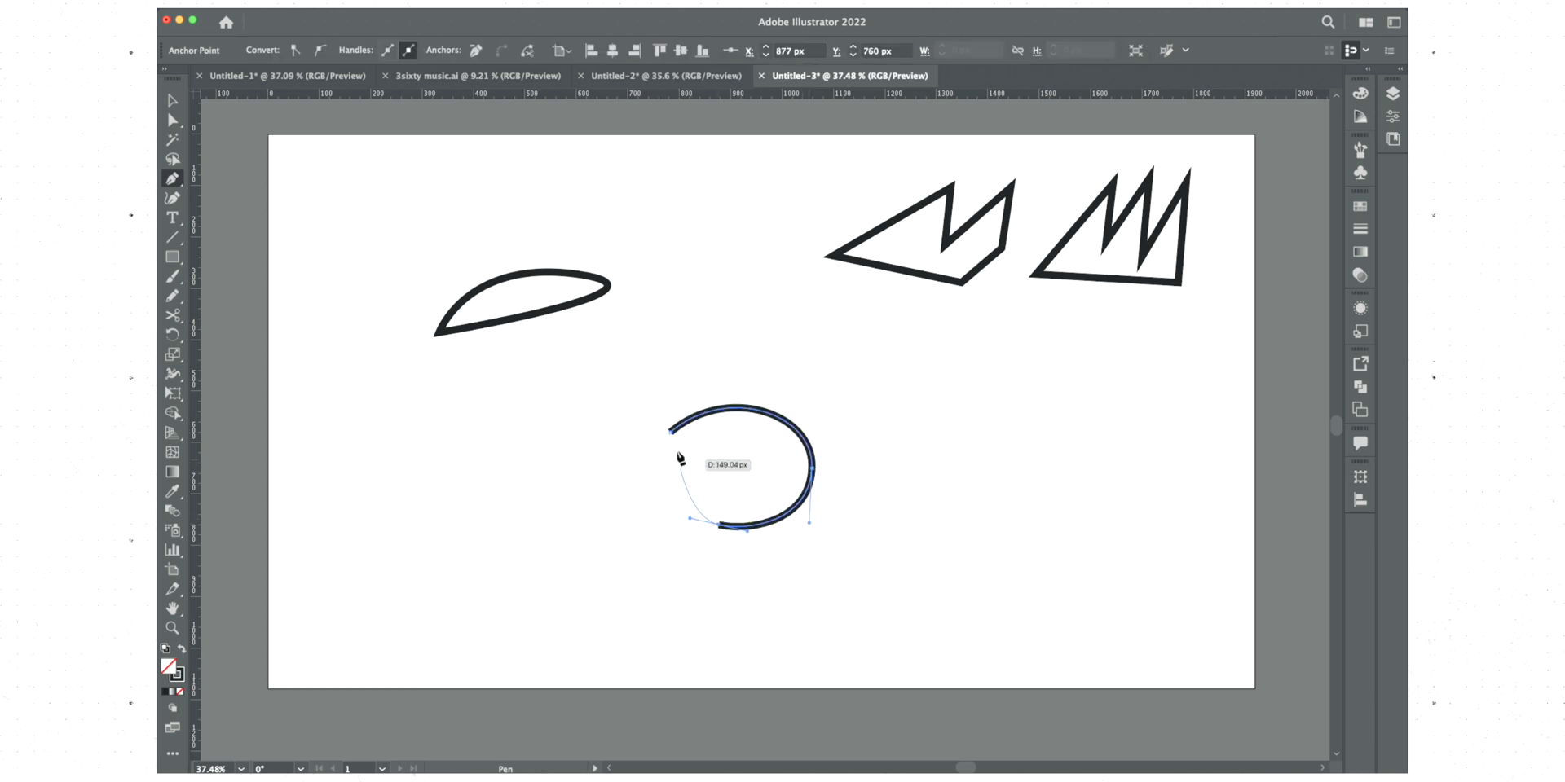
left_click_drag(670, 430, 692, 378)
key("v")
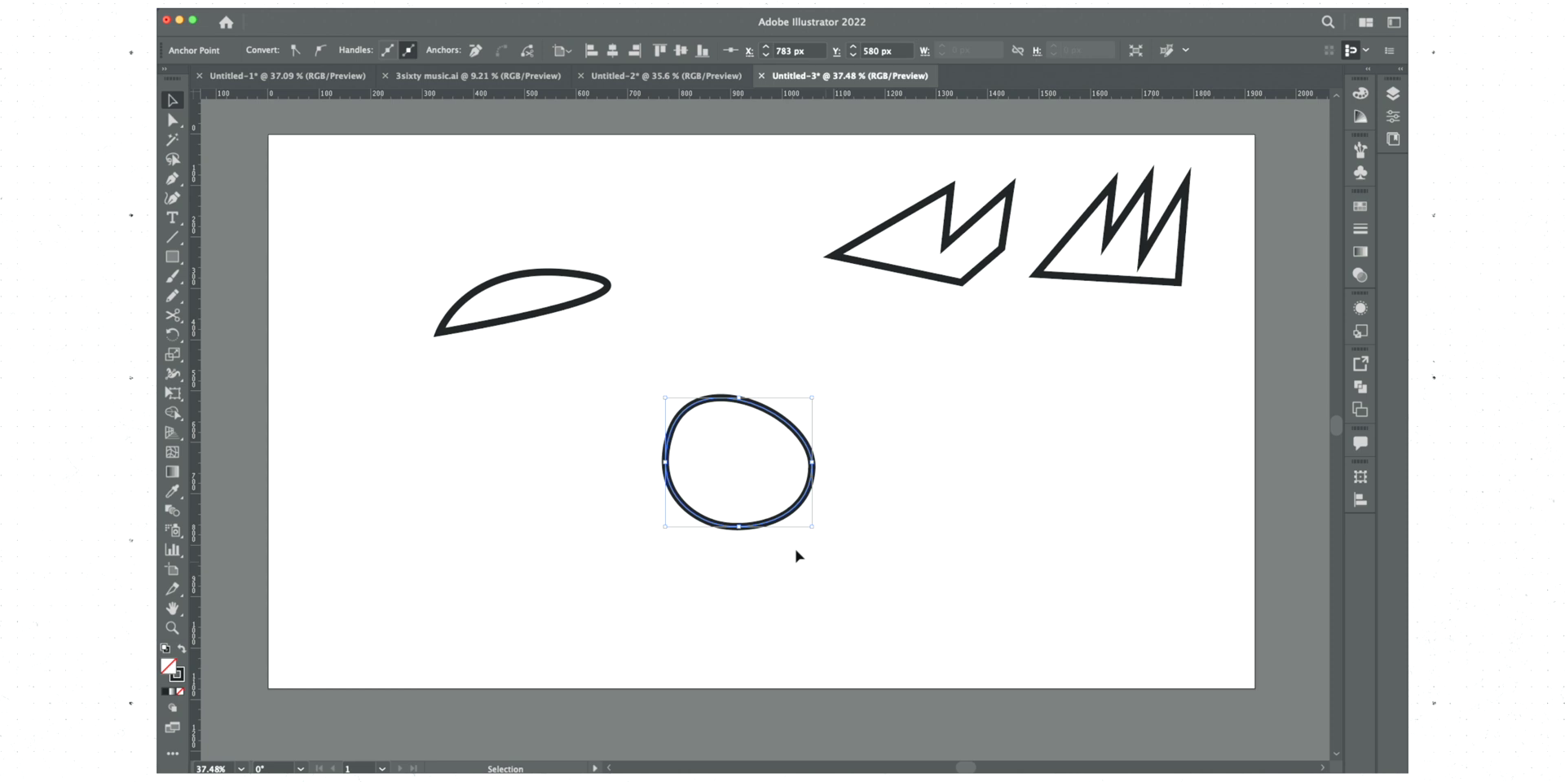
left_click(772, 545)
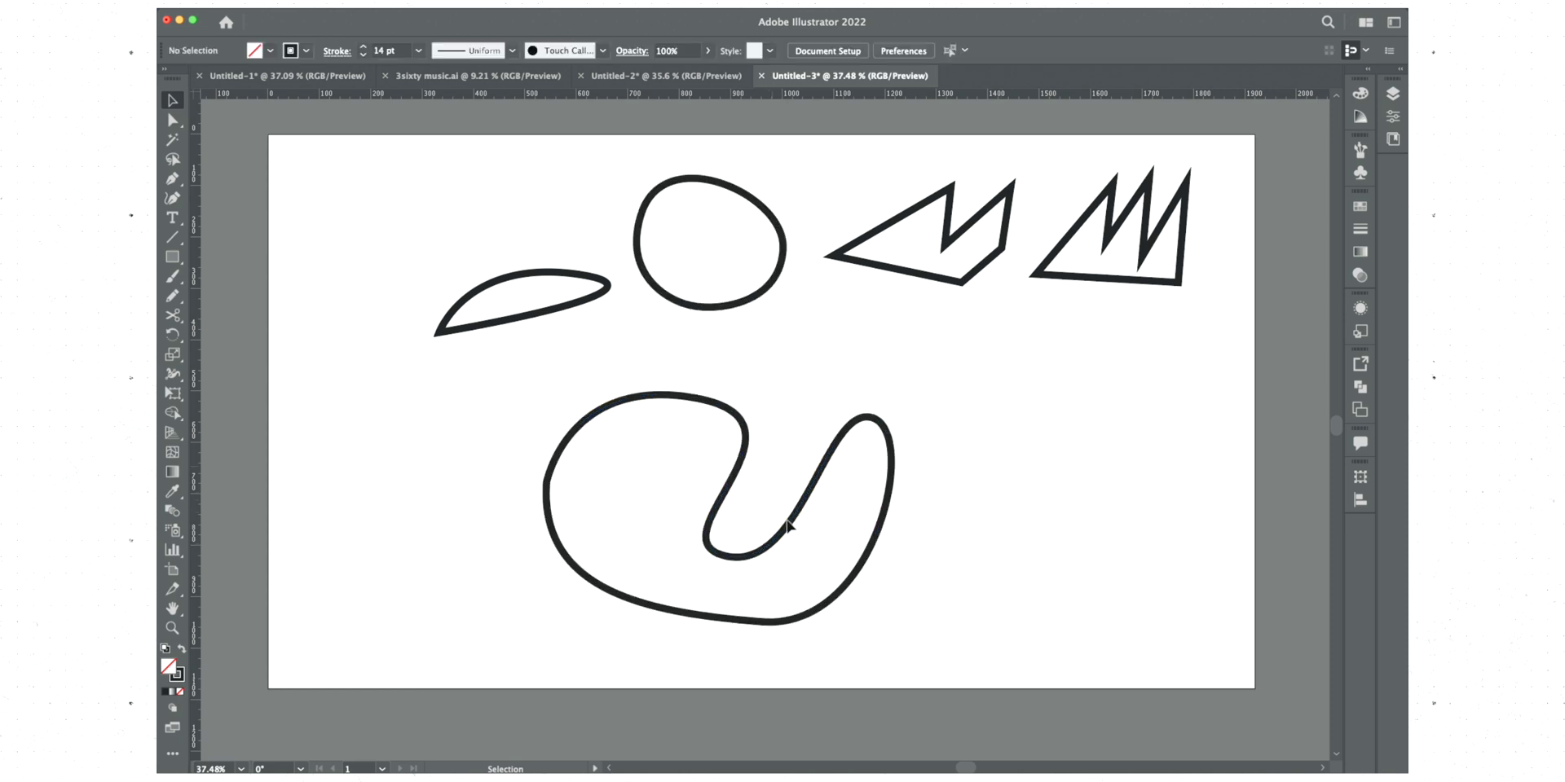
Delete the large U-shaped curved path and start a Pen path with one arched segment below the leaf shape
left_click(787, 525)
key("Delete")
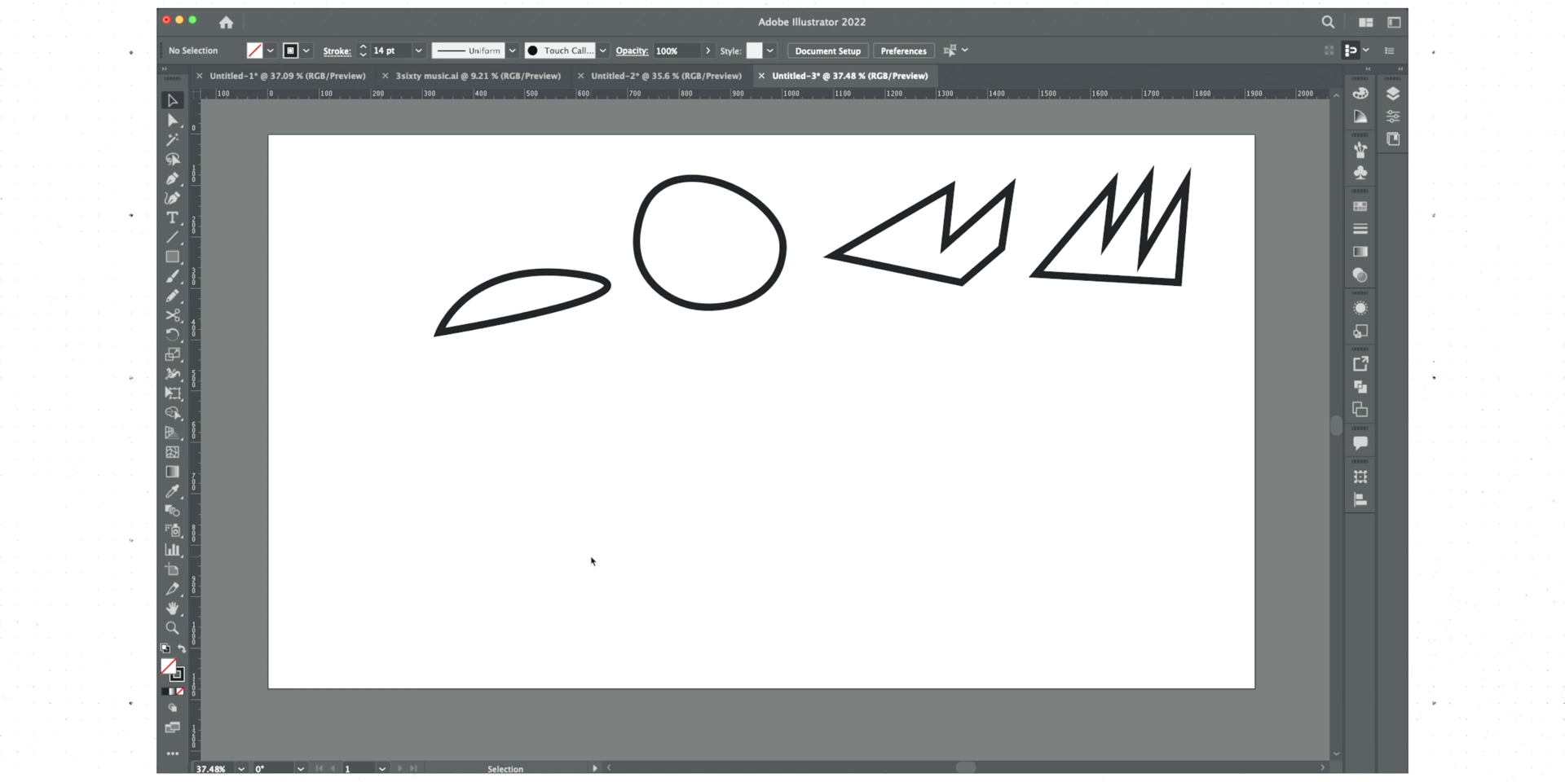
key("p")
left_click(493, 504)
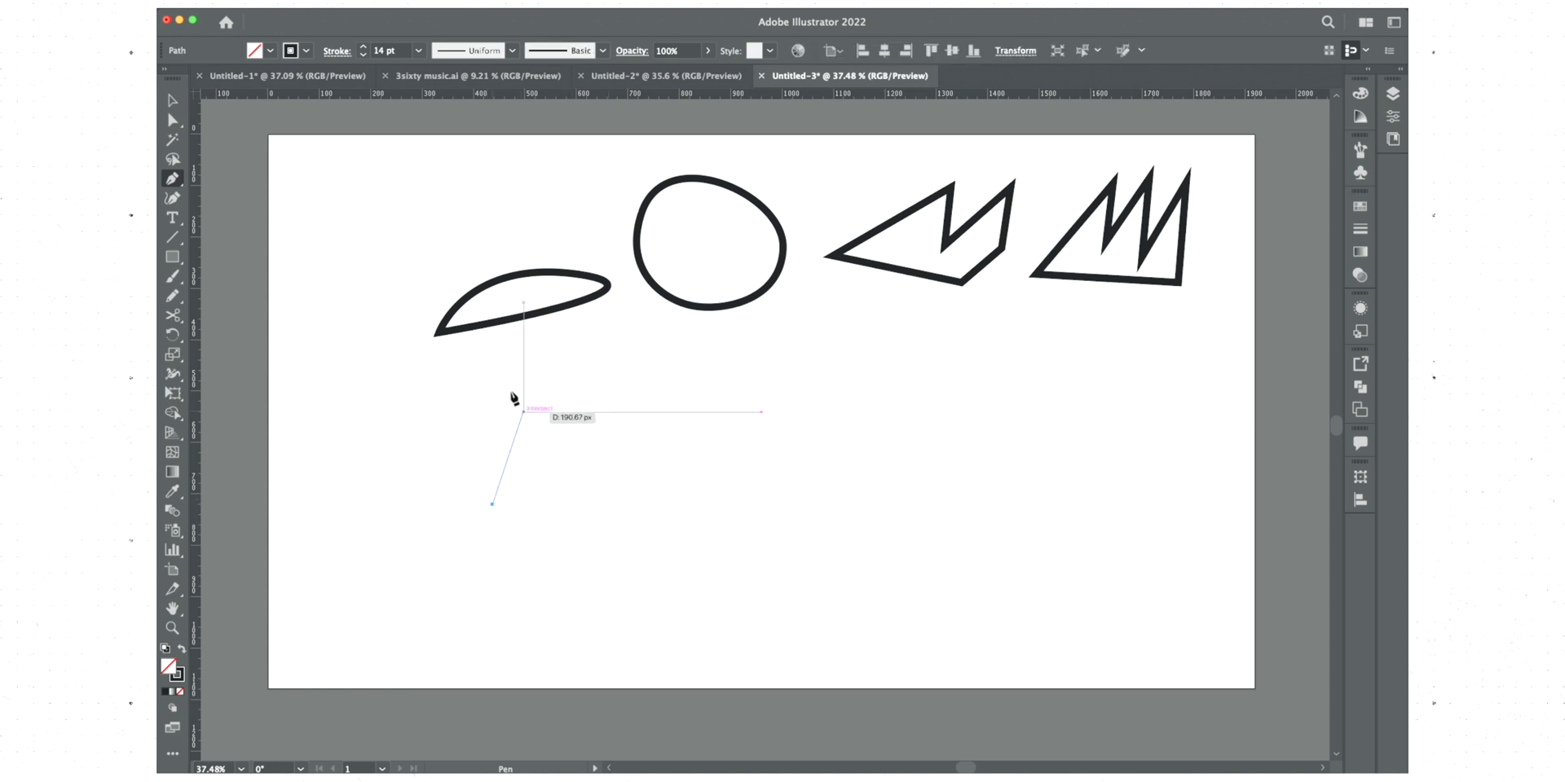
left_click_drag(581, 402, 660, 413)
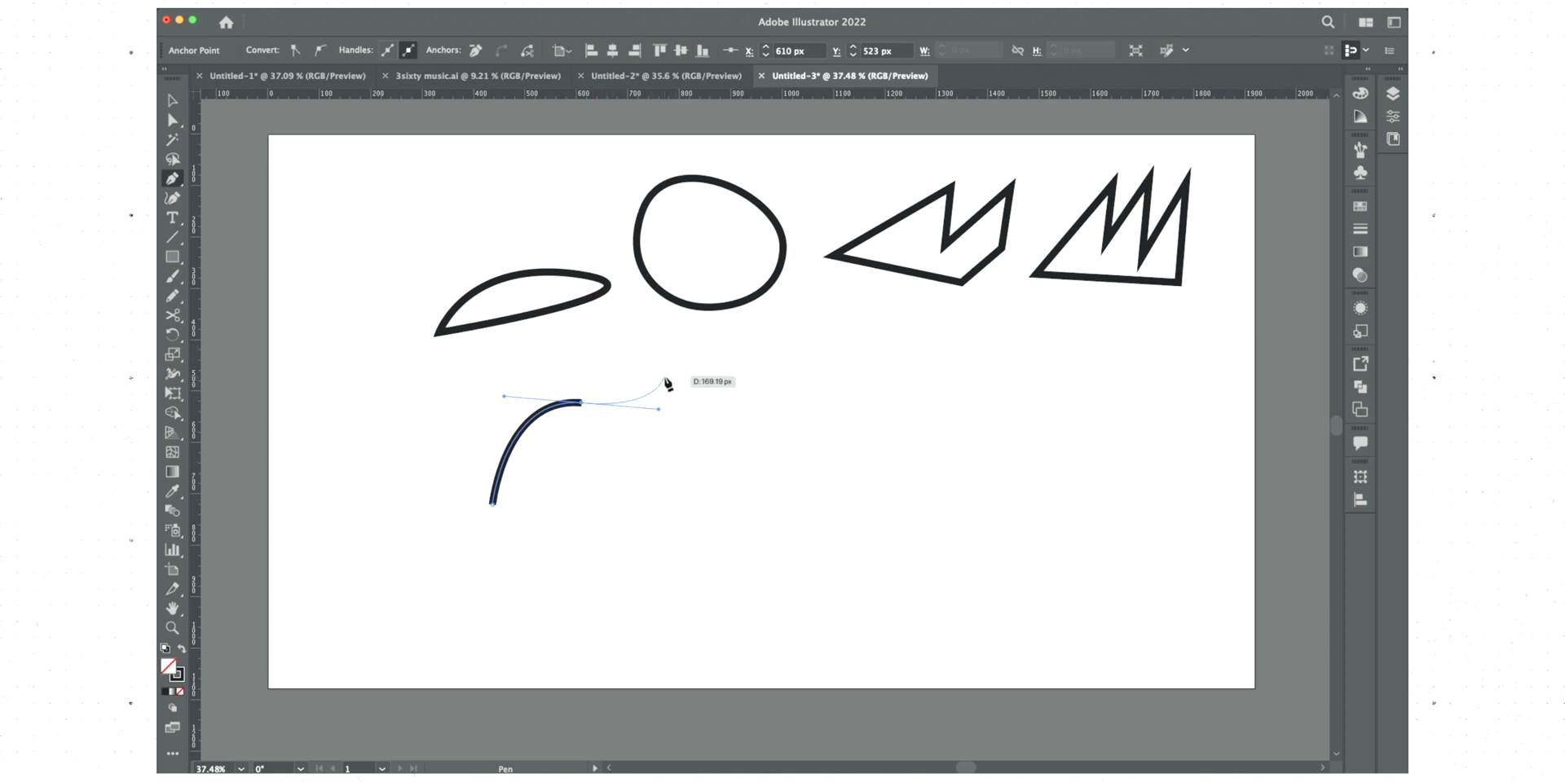
left_click_drag(671, 480, 635, 474)
key("super+z")
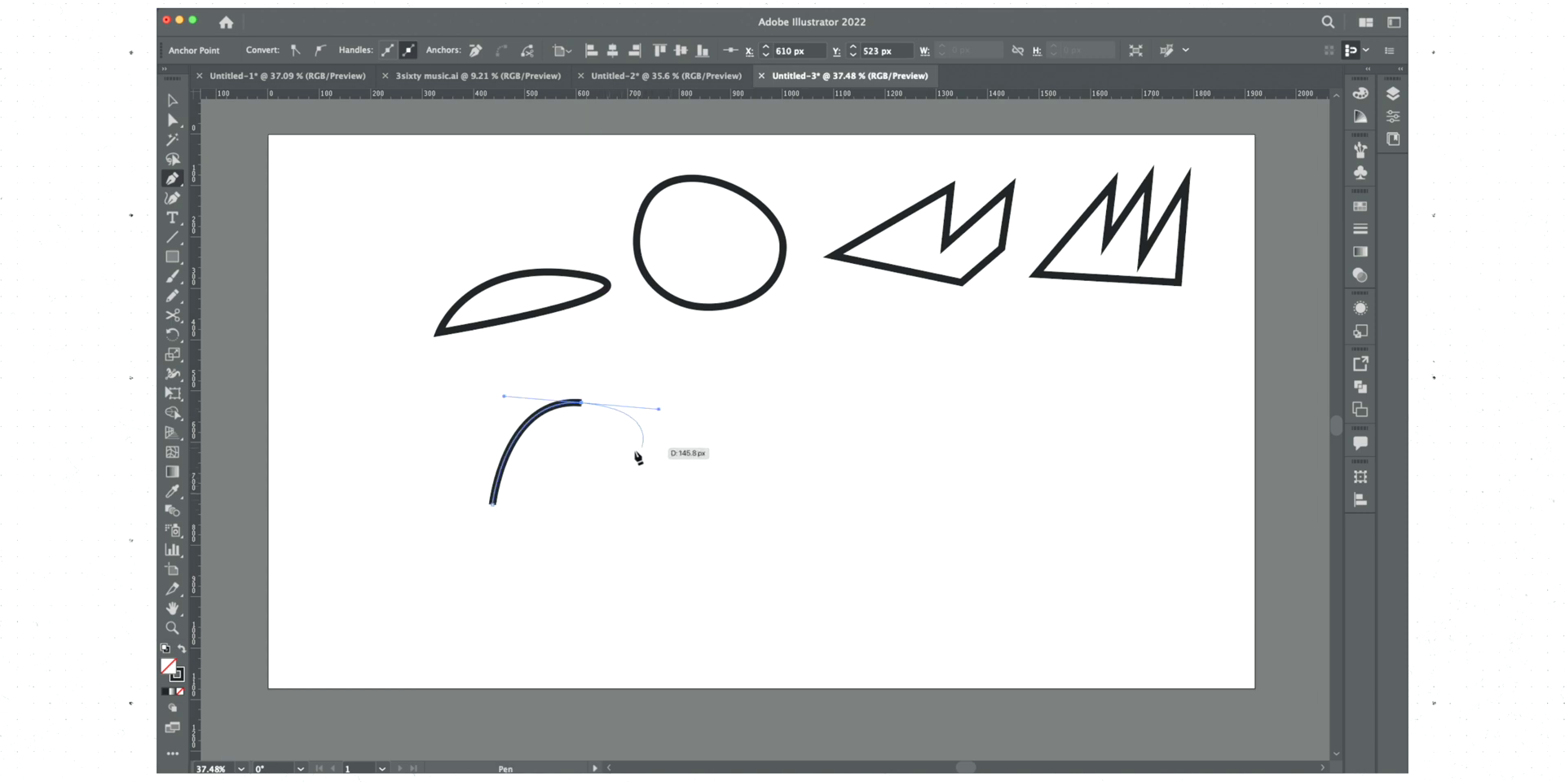
left_click_drag(640, 463, 655, 475)
key("super+z")
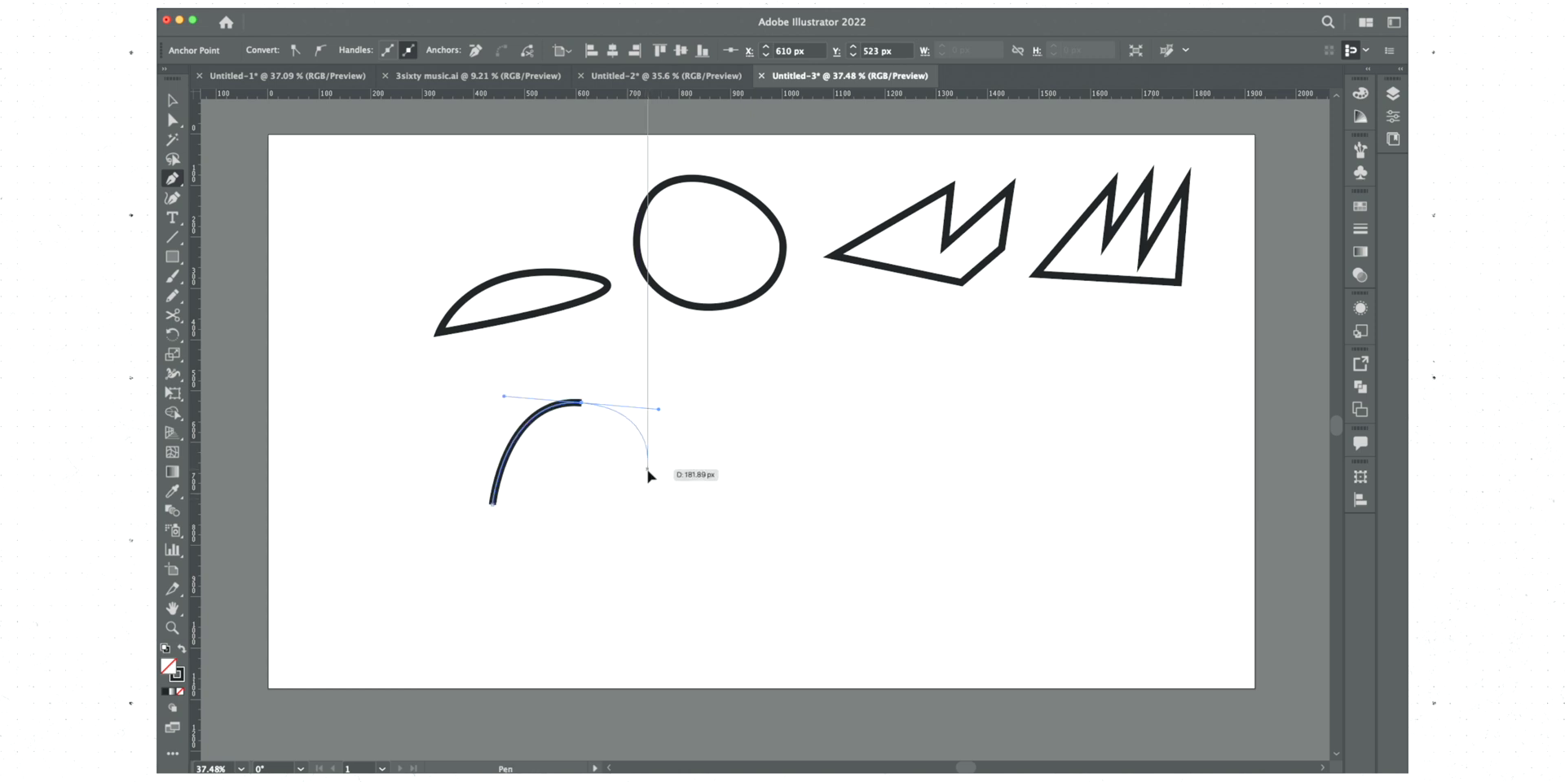
left_click(647, 470)
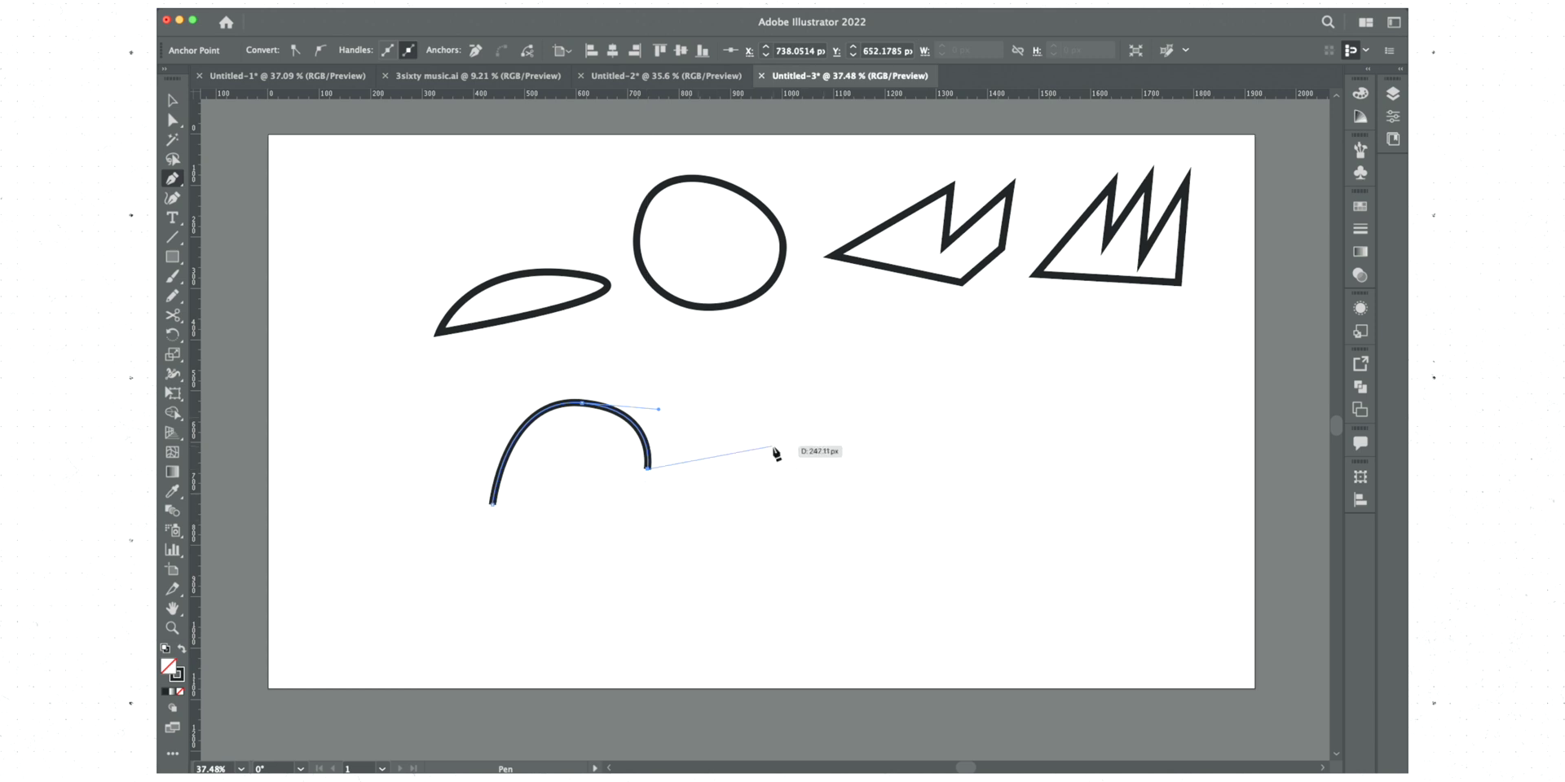
key("super+z")
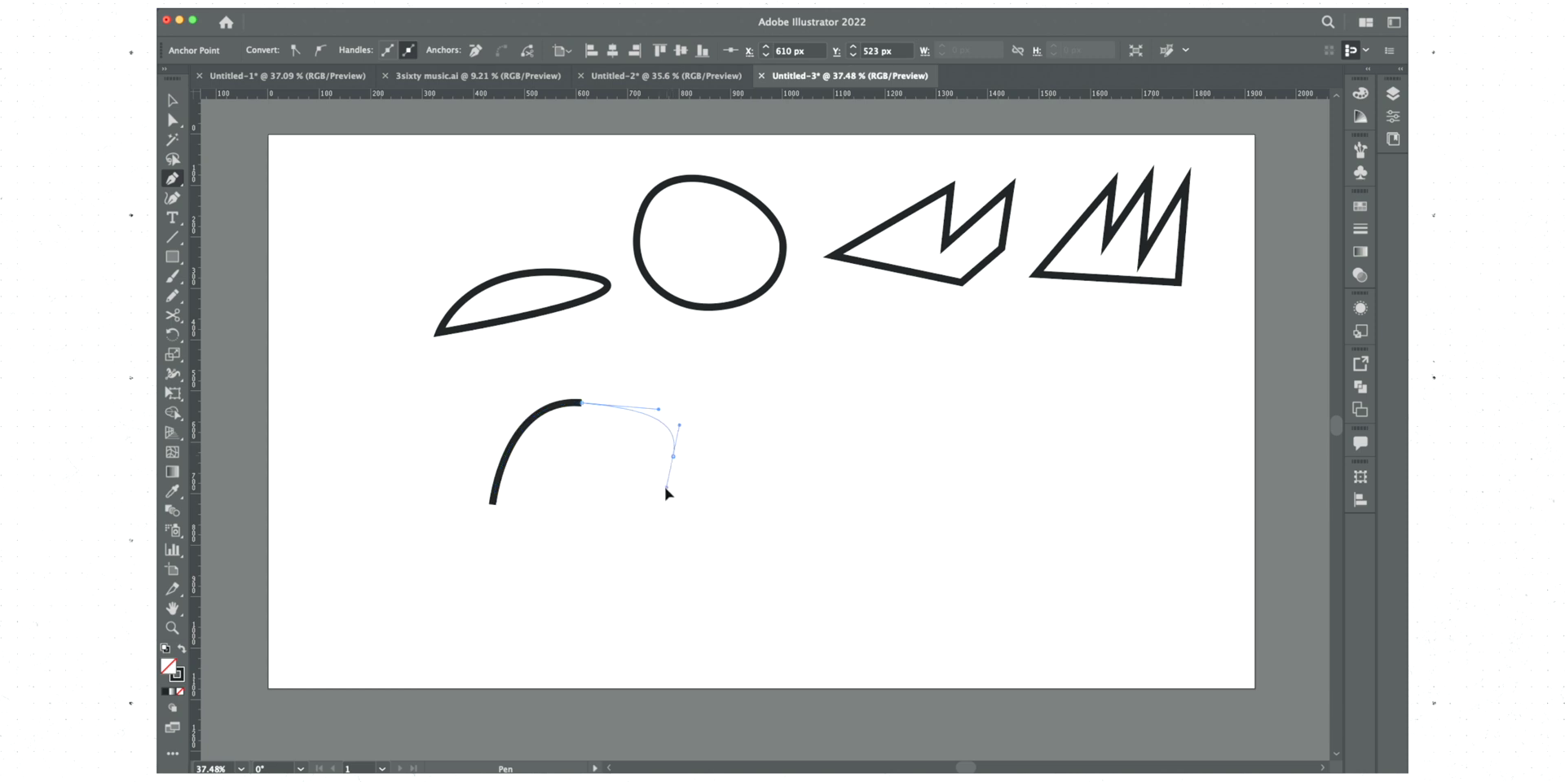
Extend the arch with a smooth curved anchor and remove that anchor's outgoing direction handle
left_click_drag(672, 456, 657, 485)
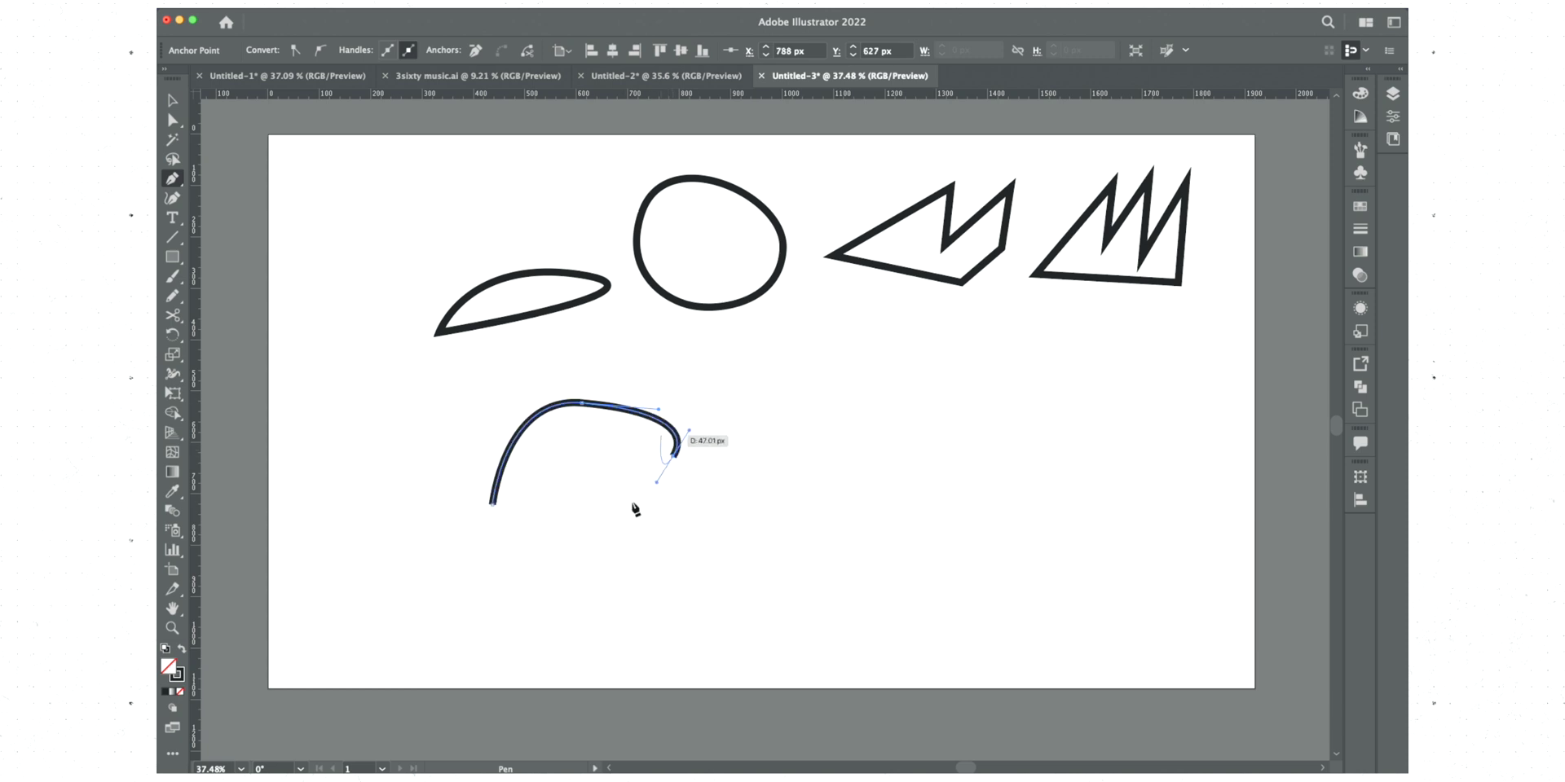
left_click(675, 456)
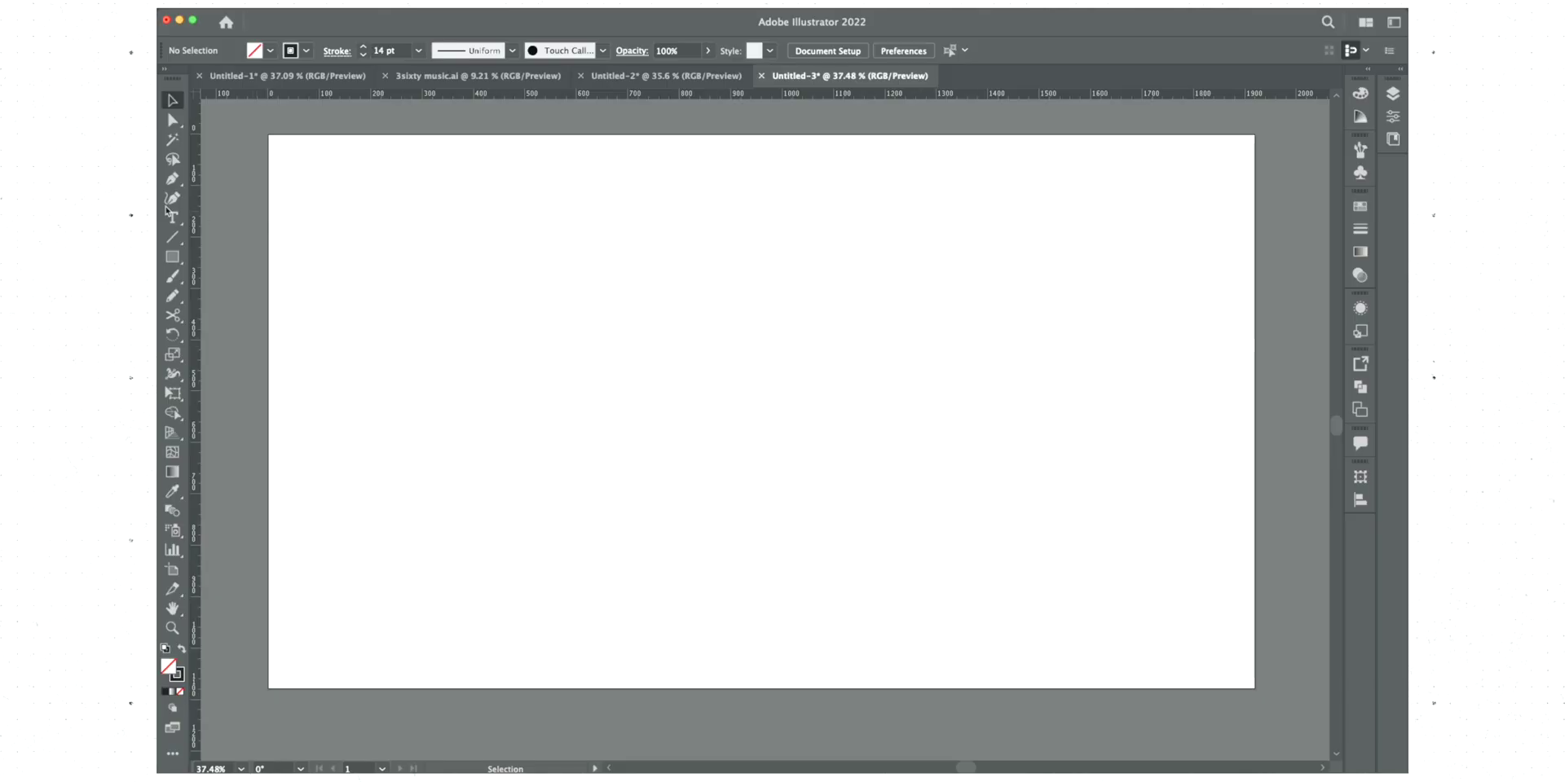
Draw a large closed circle from four points on the empty artboard with the Curvature tool
left_click(172, 199)
left_click(505, 335)
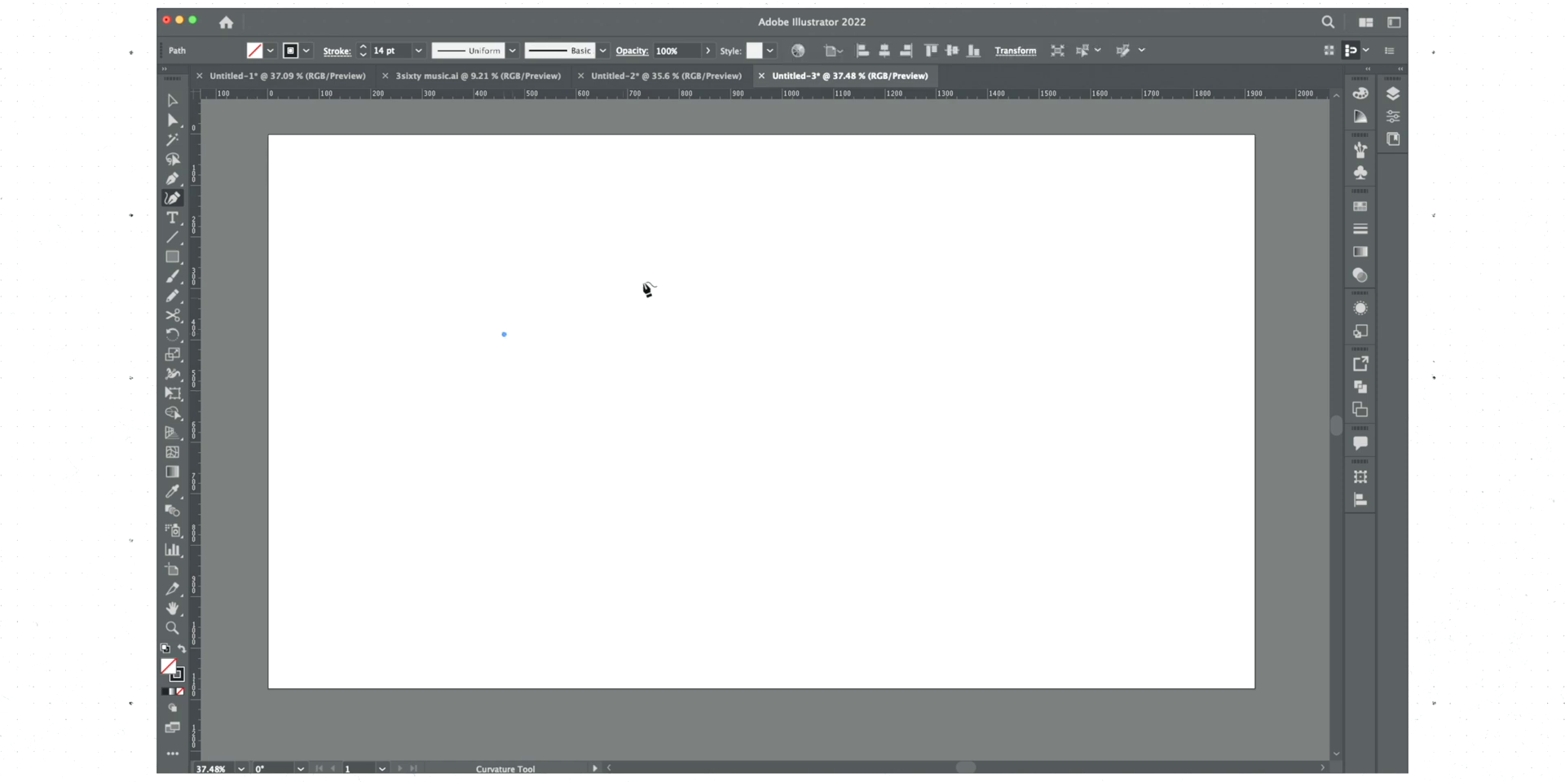
left_click(730, 245)
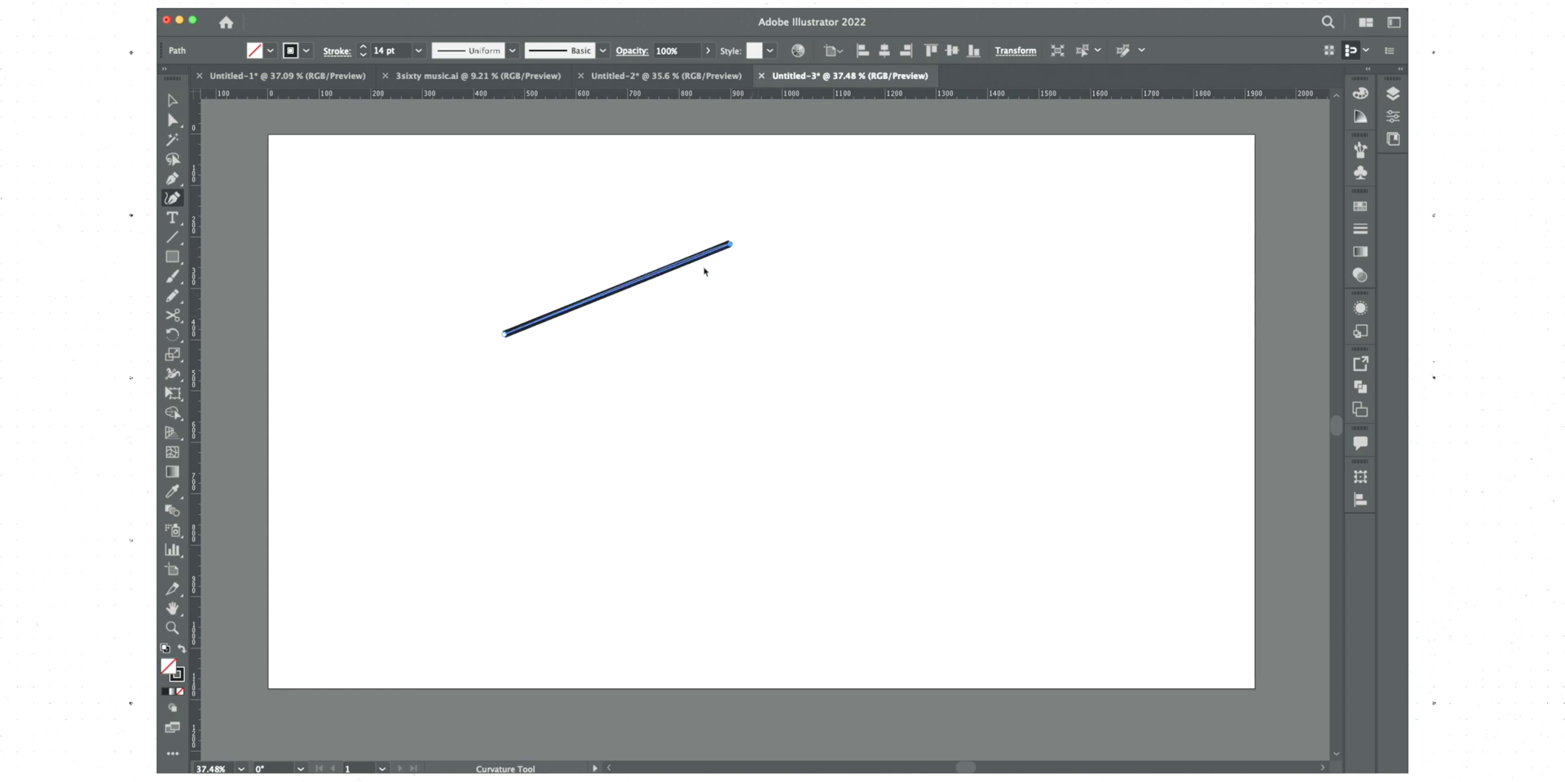
left_click(780, 453)
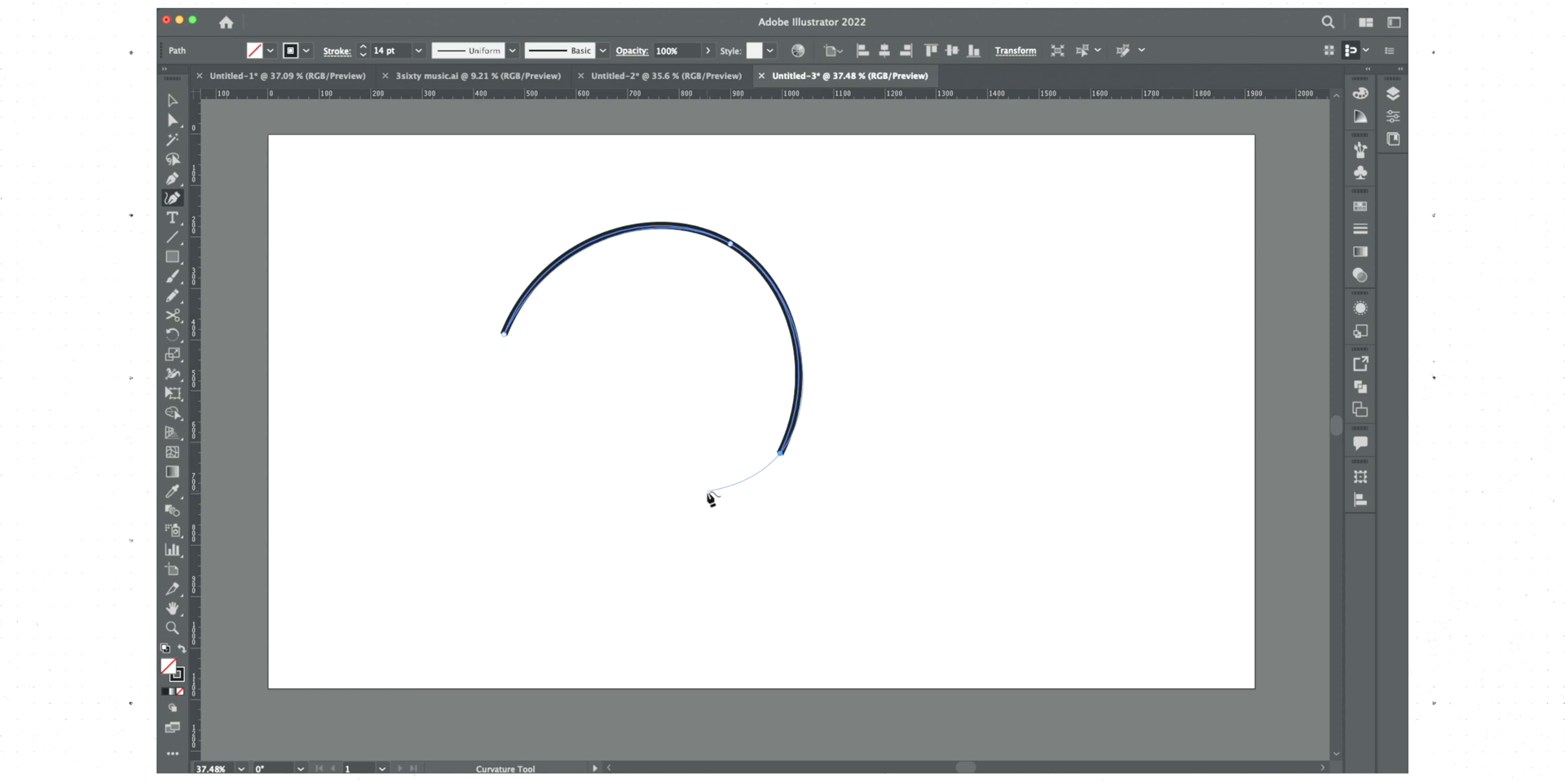
left_click(559, 505)
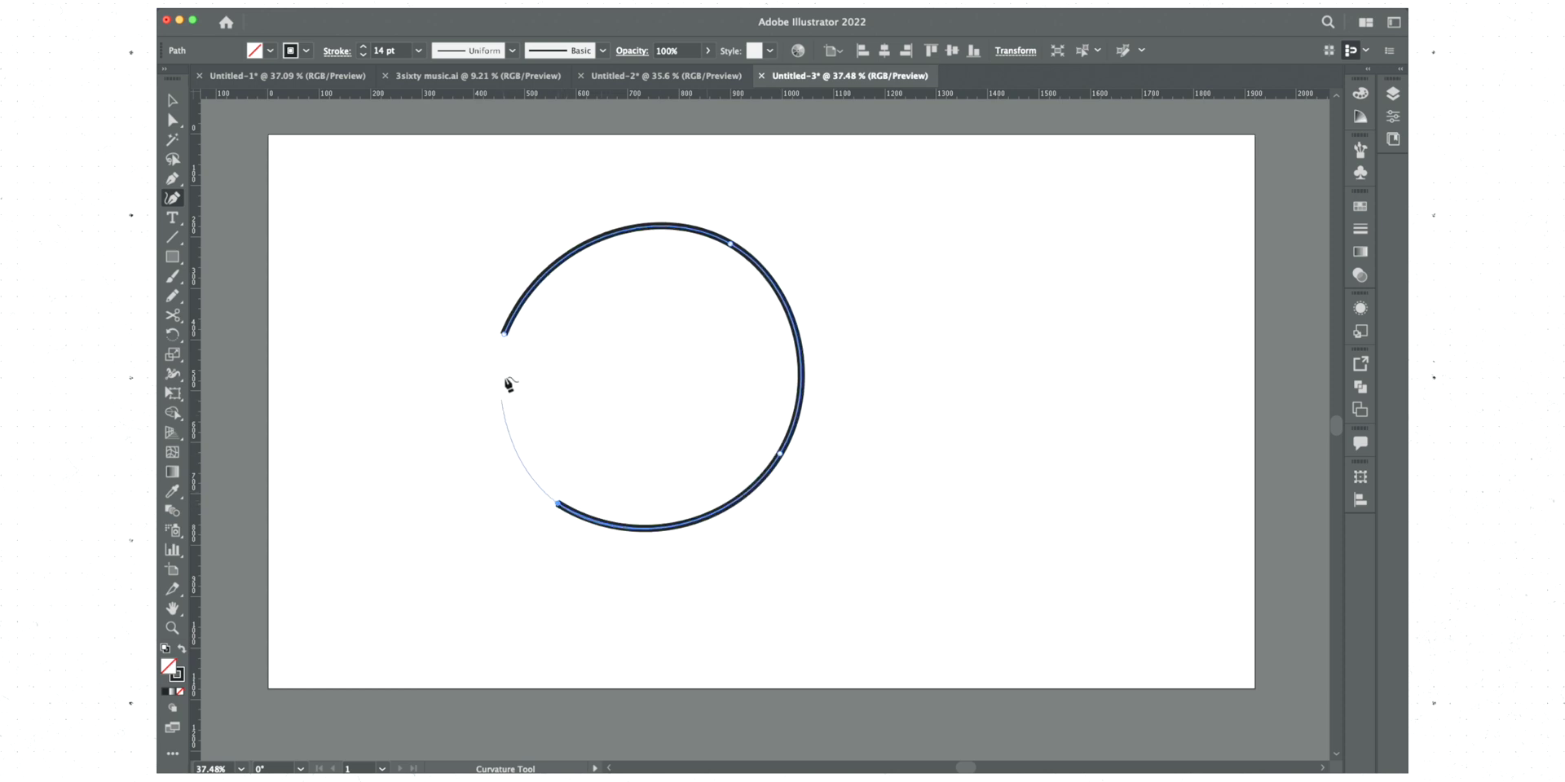
left_click(504, 334)
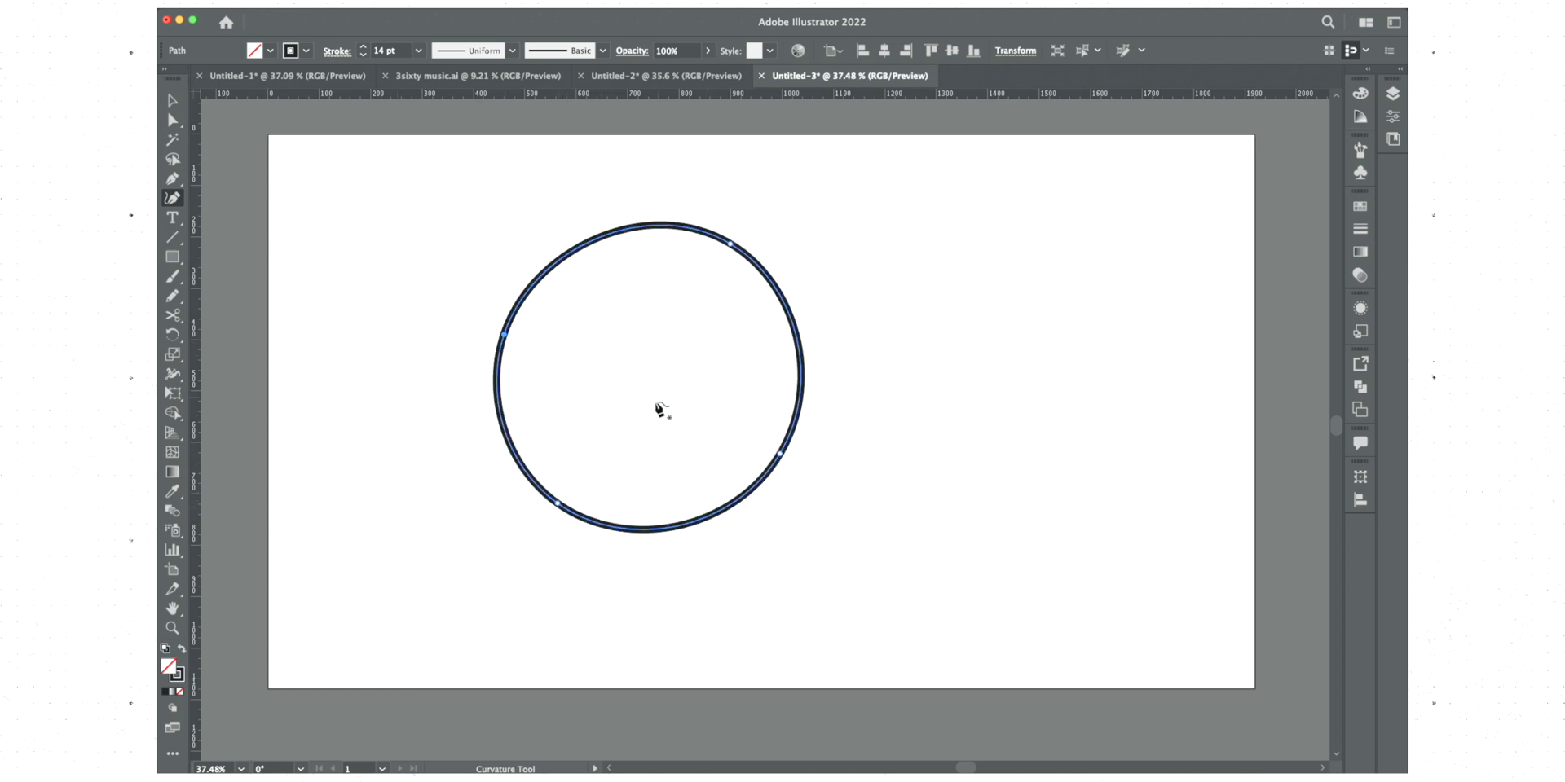
Delete the short straight diagonal path below the circle and the wavy shape
key("v")
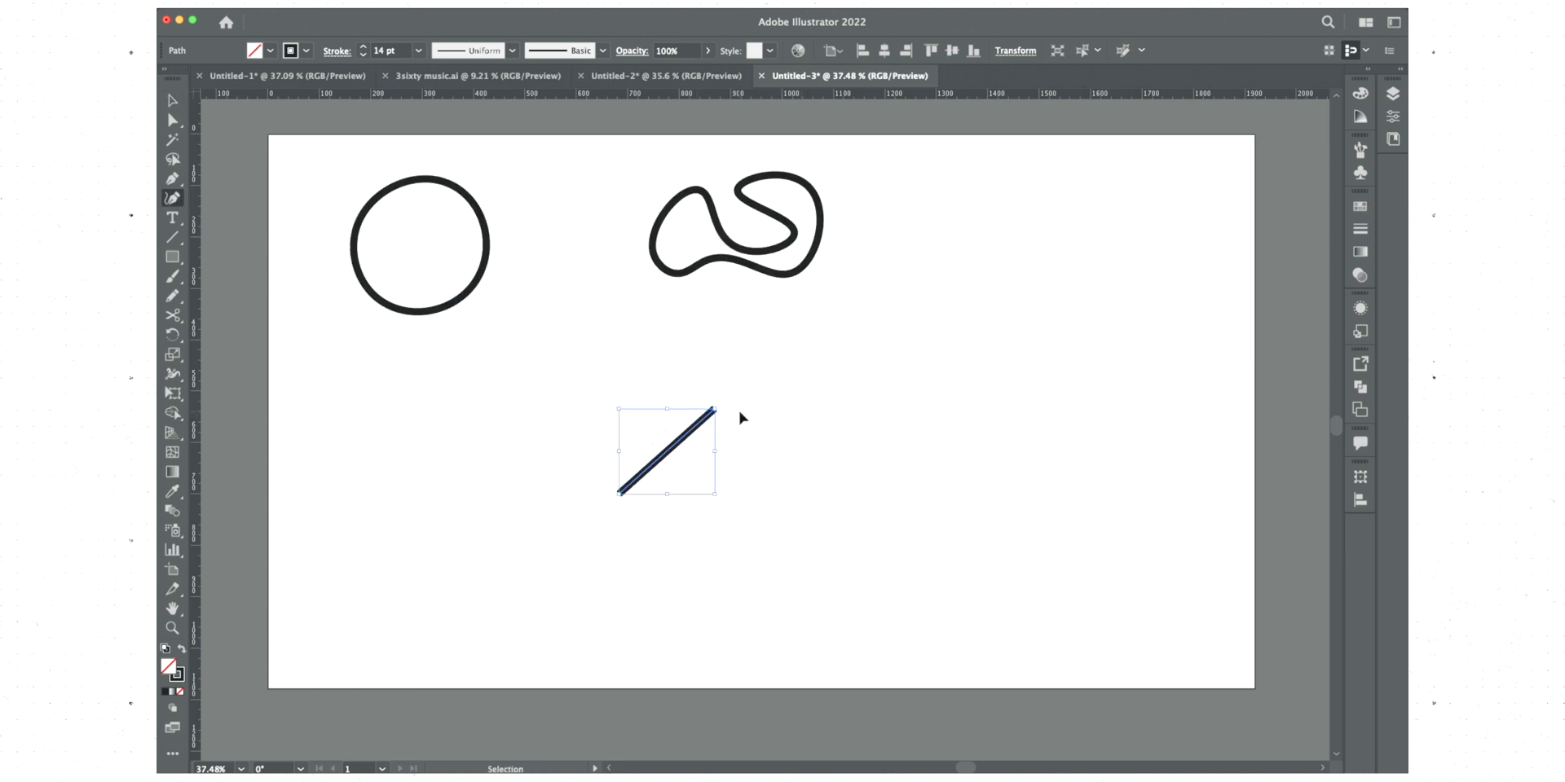
key("Delete")
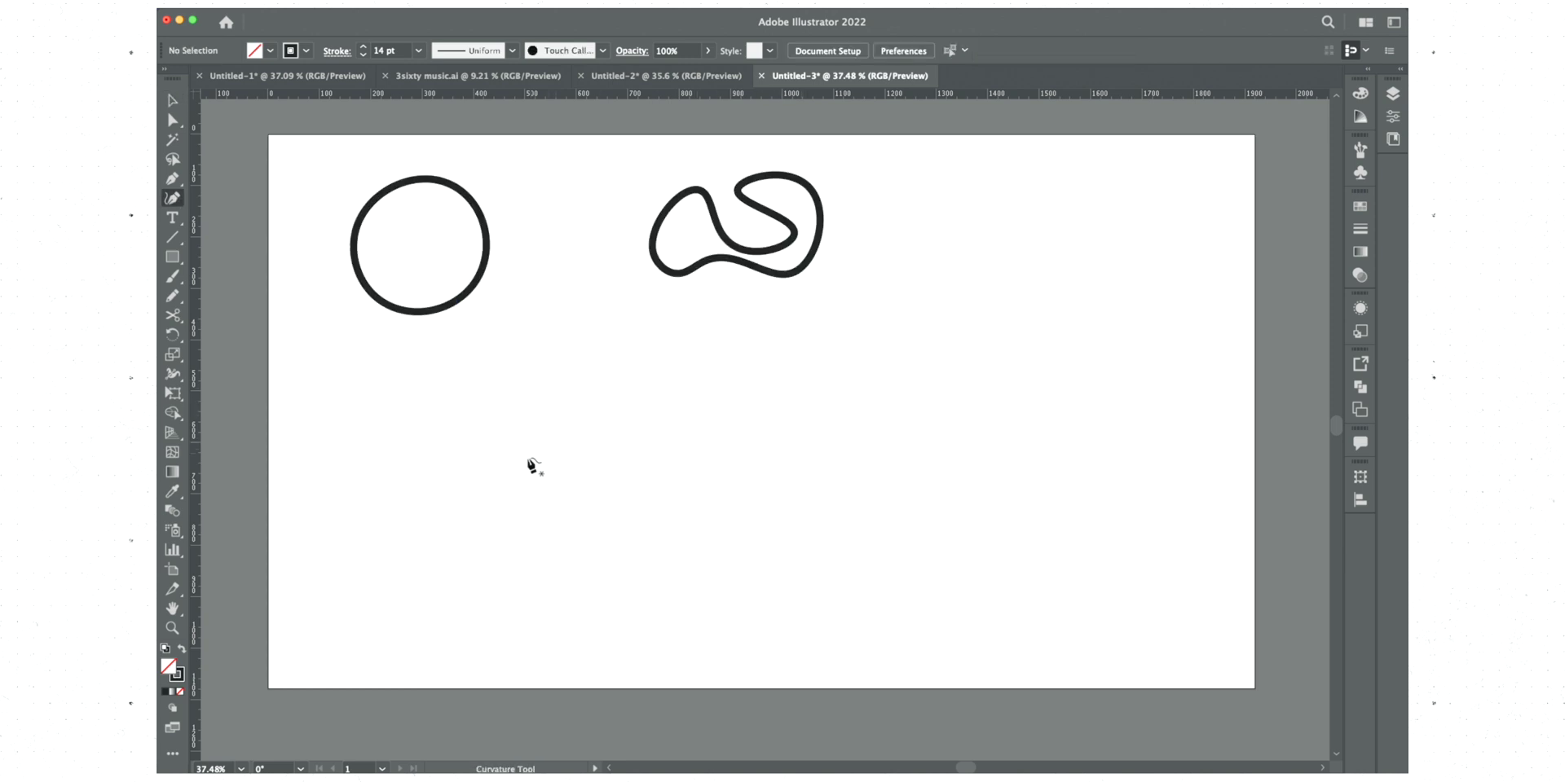
Draw an open five-point wavy path below the circle with the Curvature tool and toggle its rightmost point between smooth and corner
left_click(492, 479)
left_click(589, 378)
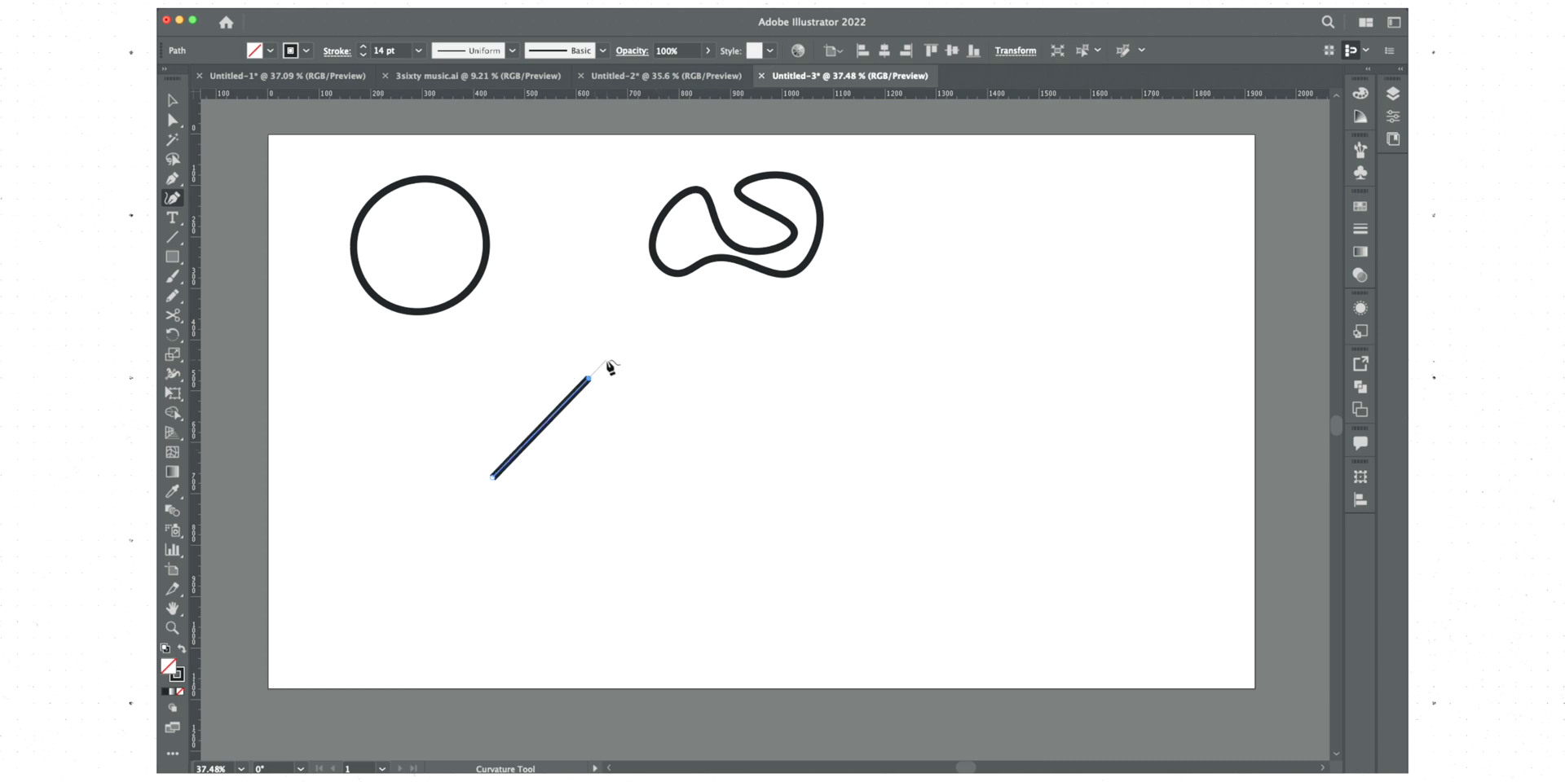
left_click_drag(664, 437, 669, 499)
left_click_drag(769, 494, 766, 438)
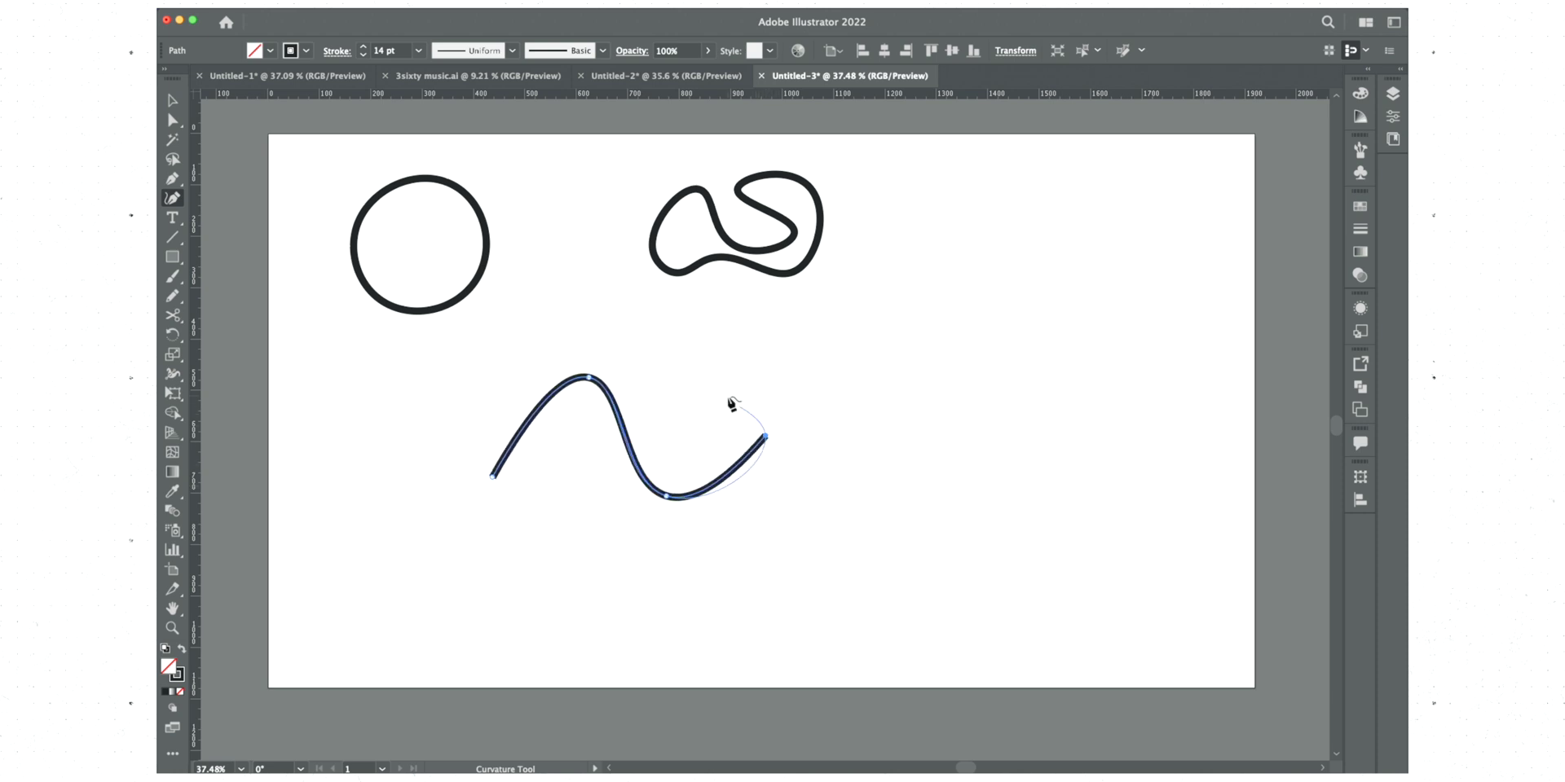
left_click(705, 373)
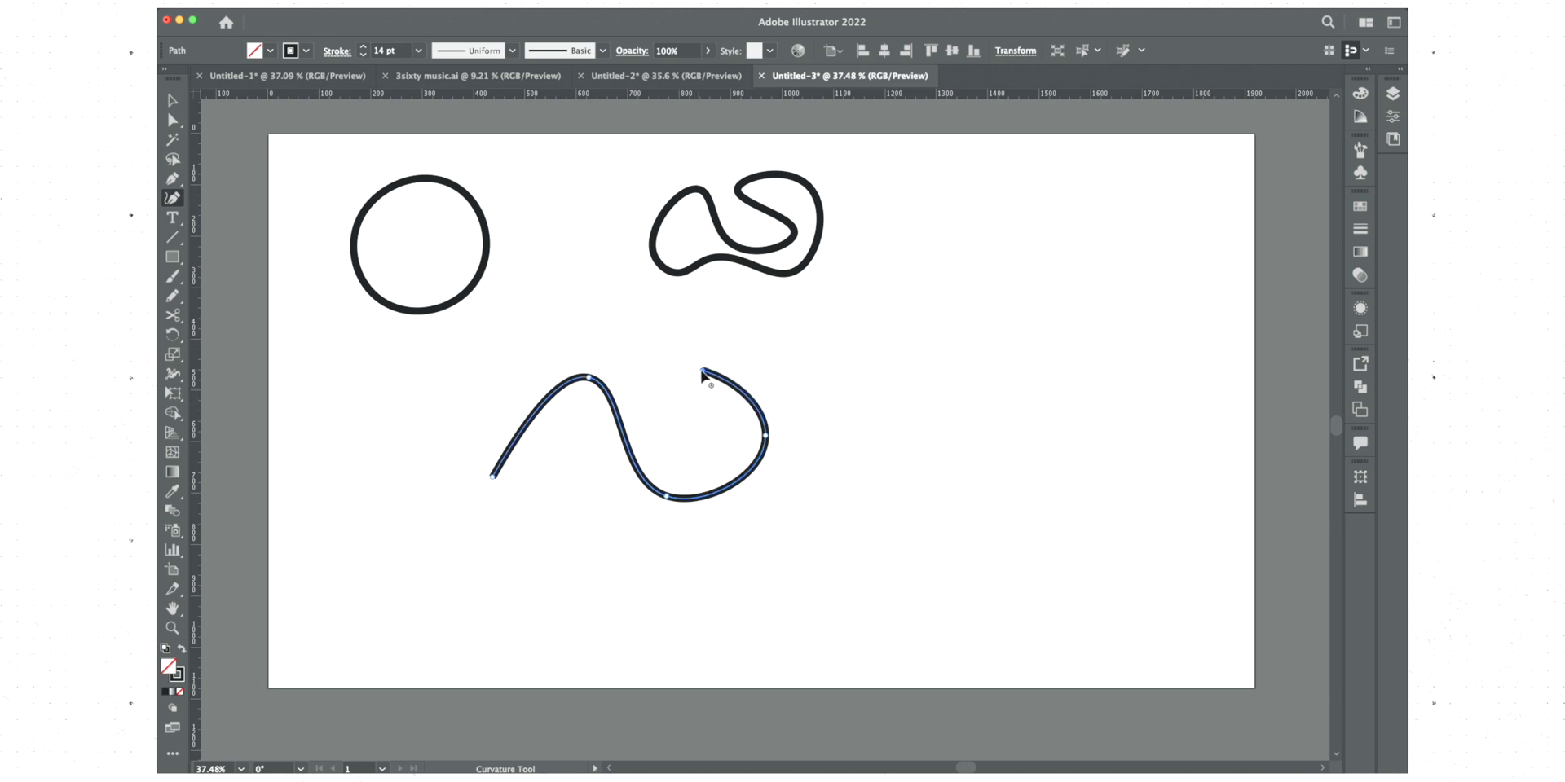
double_click(766, 438)
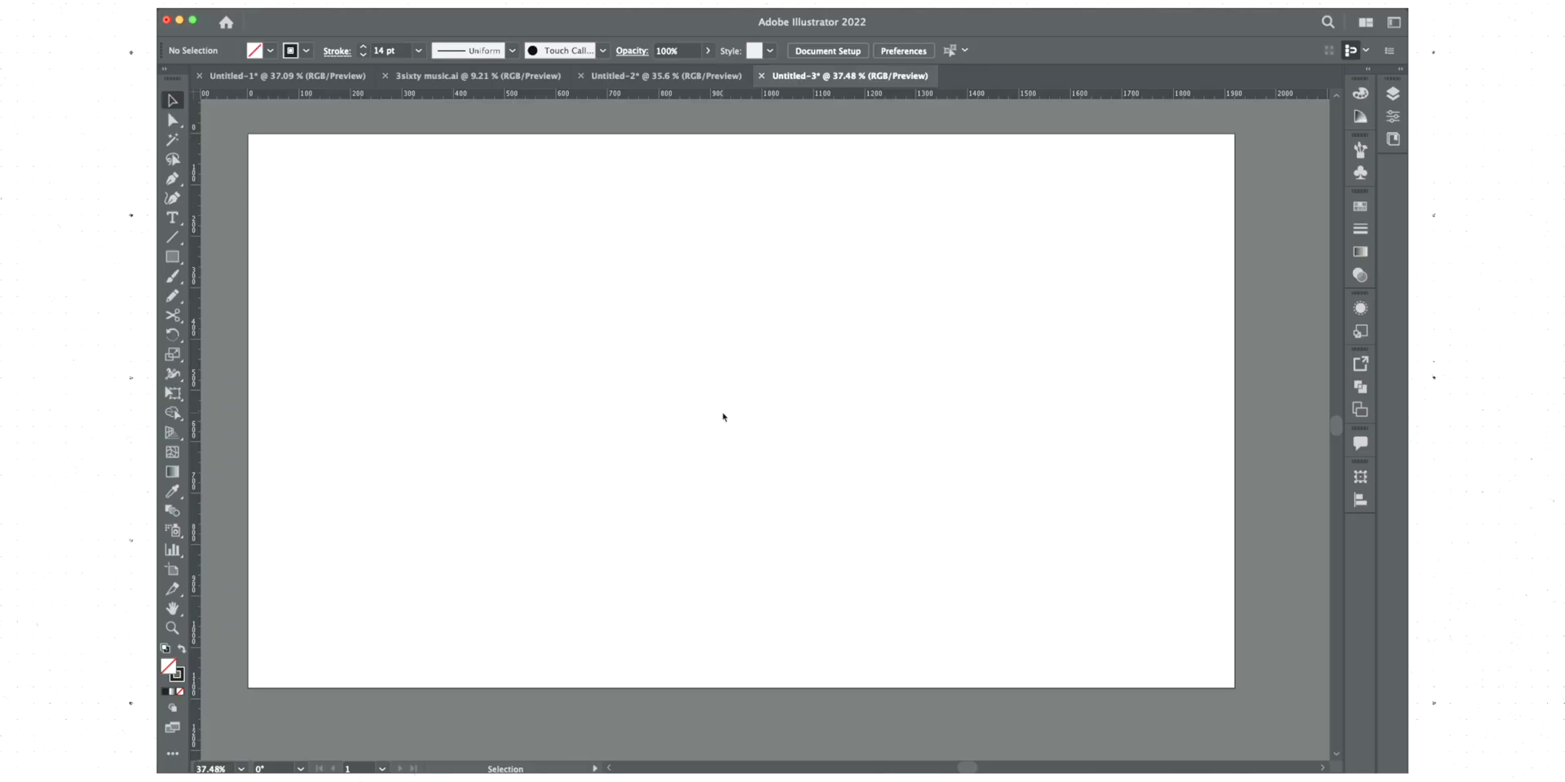
Handwrite a cursive "Me" in one continuous stroke on the empty artboard with the Pencil tool
left_click(174, 298)
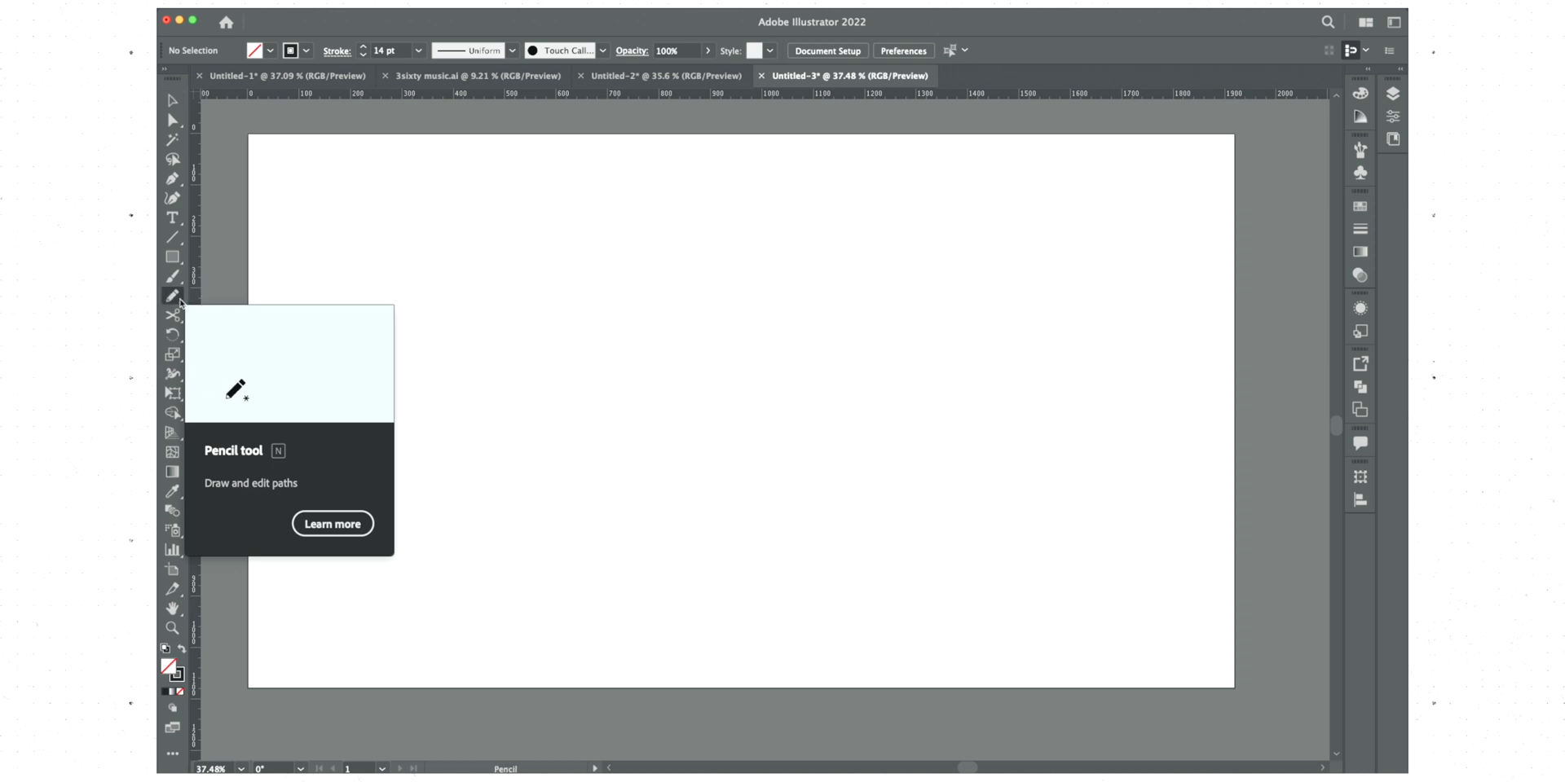
left_click(172, 298)
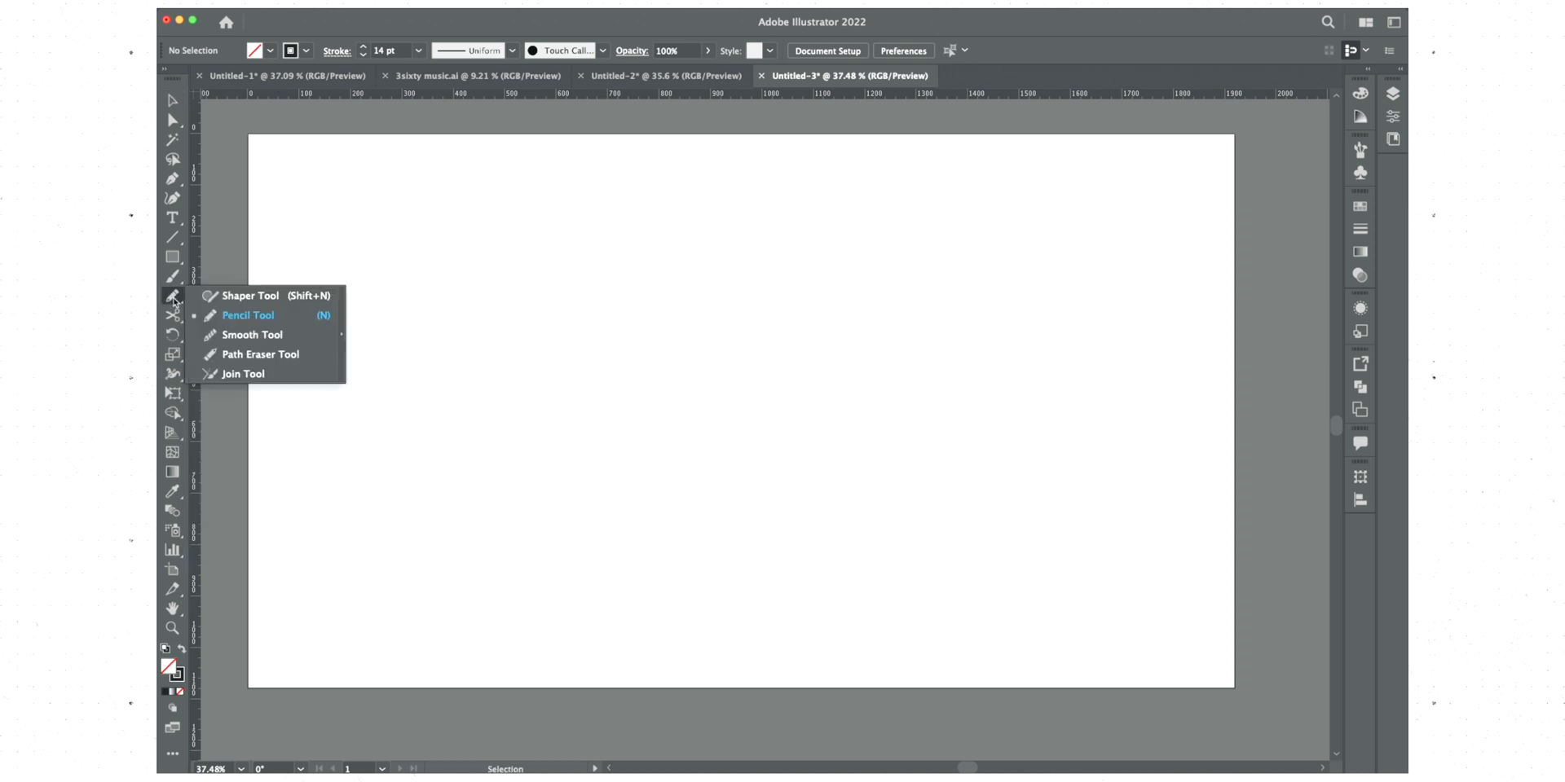
left_click(237, 315)
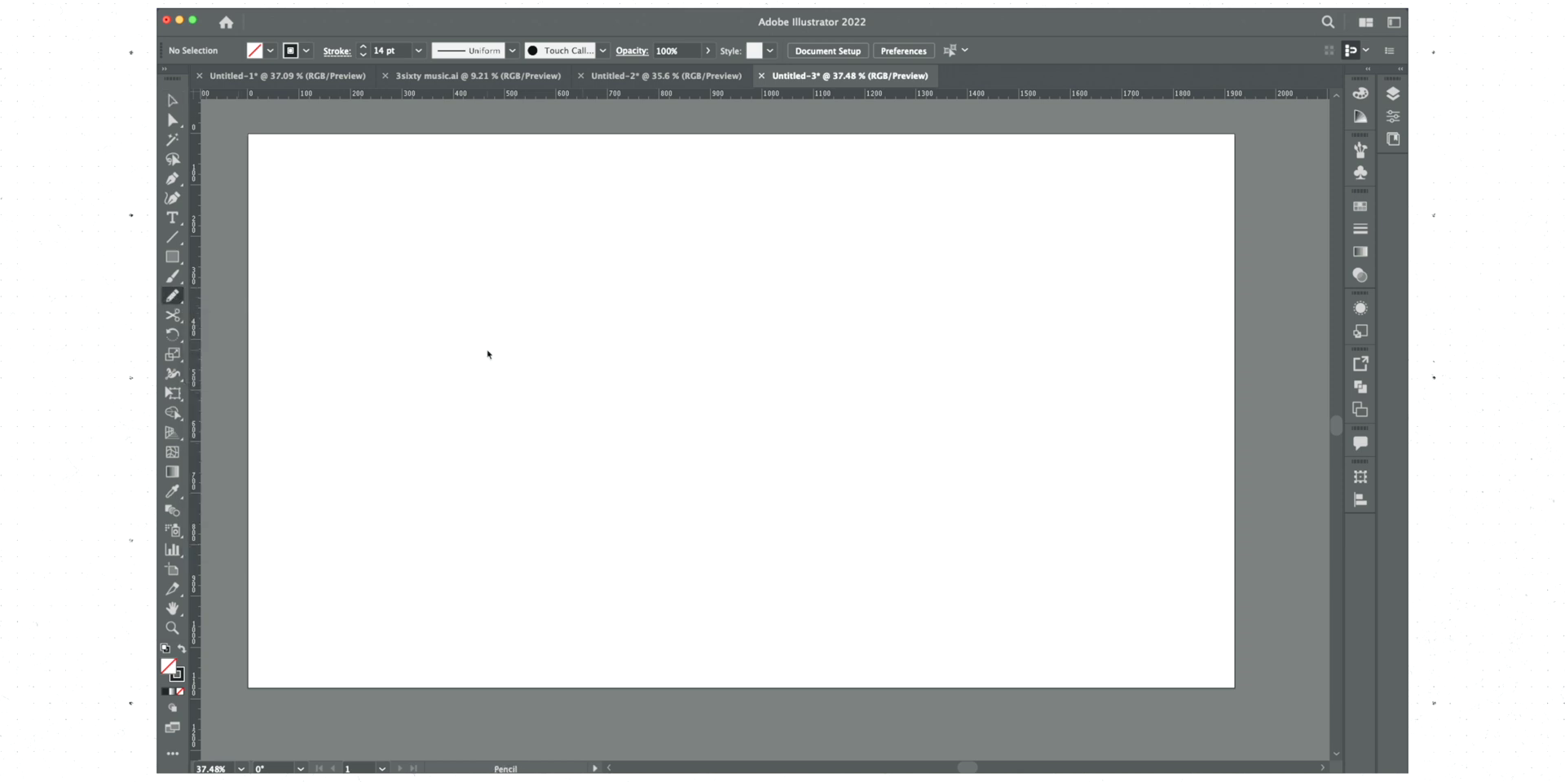
mouse_move(467, 399)
left_mouse_down()
mouse_move(479, 326)
mouse_move(506, 301)
mouse_move(524, 382)
mouse_move(554, 303)
mouse_move(583, 323)
mouse_move(582, 383)
mouse_move(629, 384)
mouse_move(649, 331)
mouse_move(624, 375)
mouse_move(705, 373)
left_mouse_up()
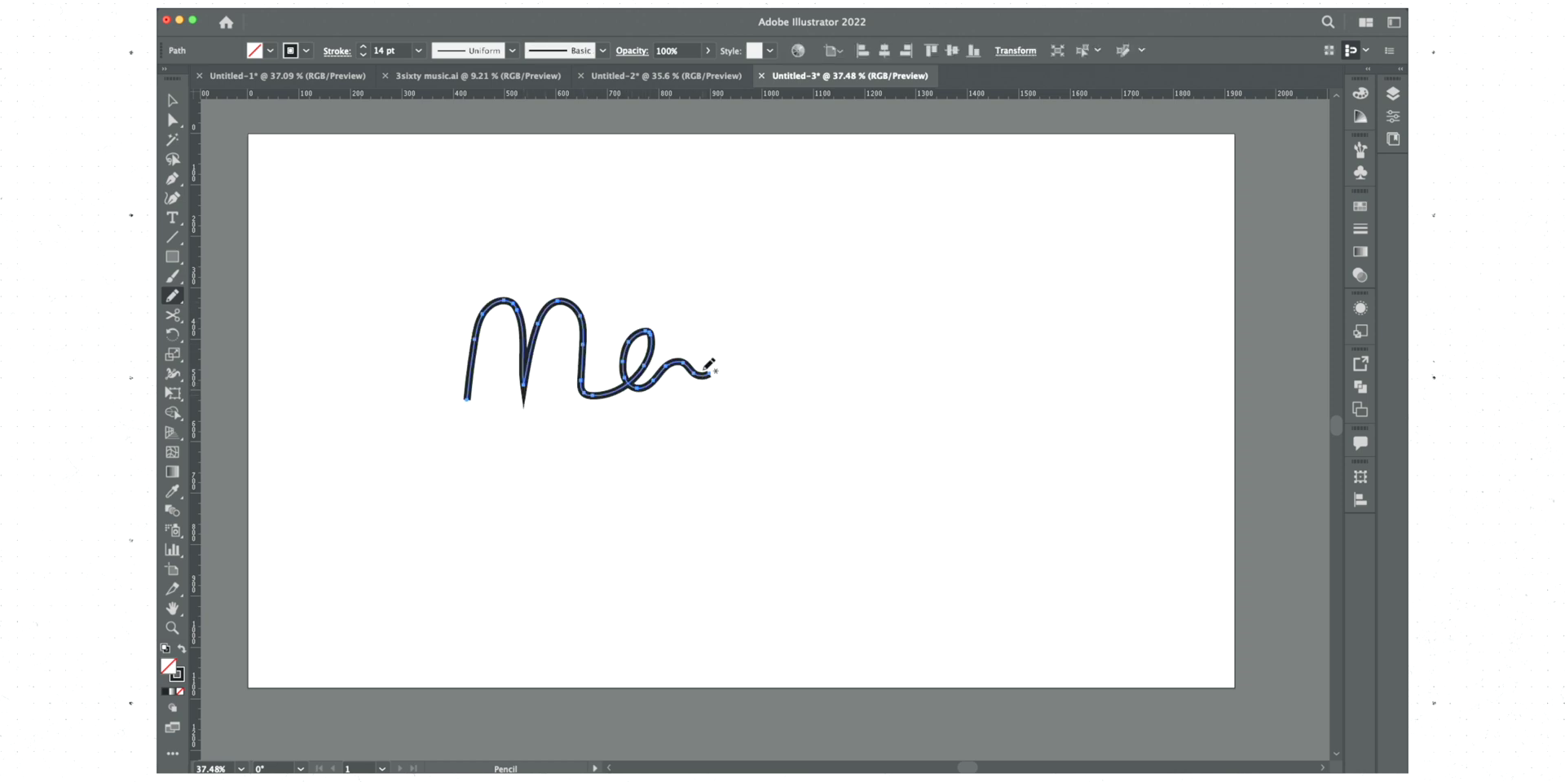
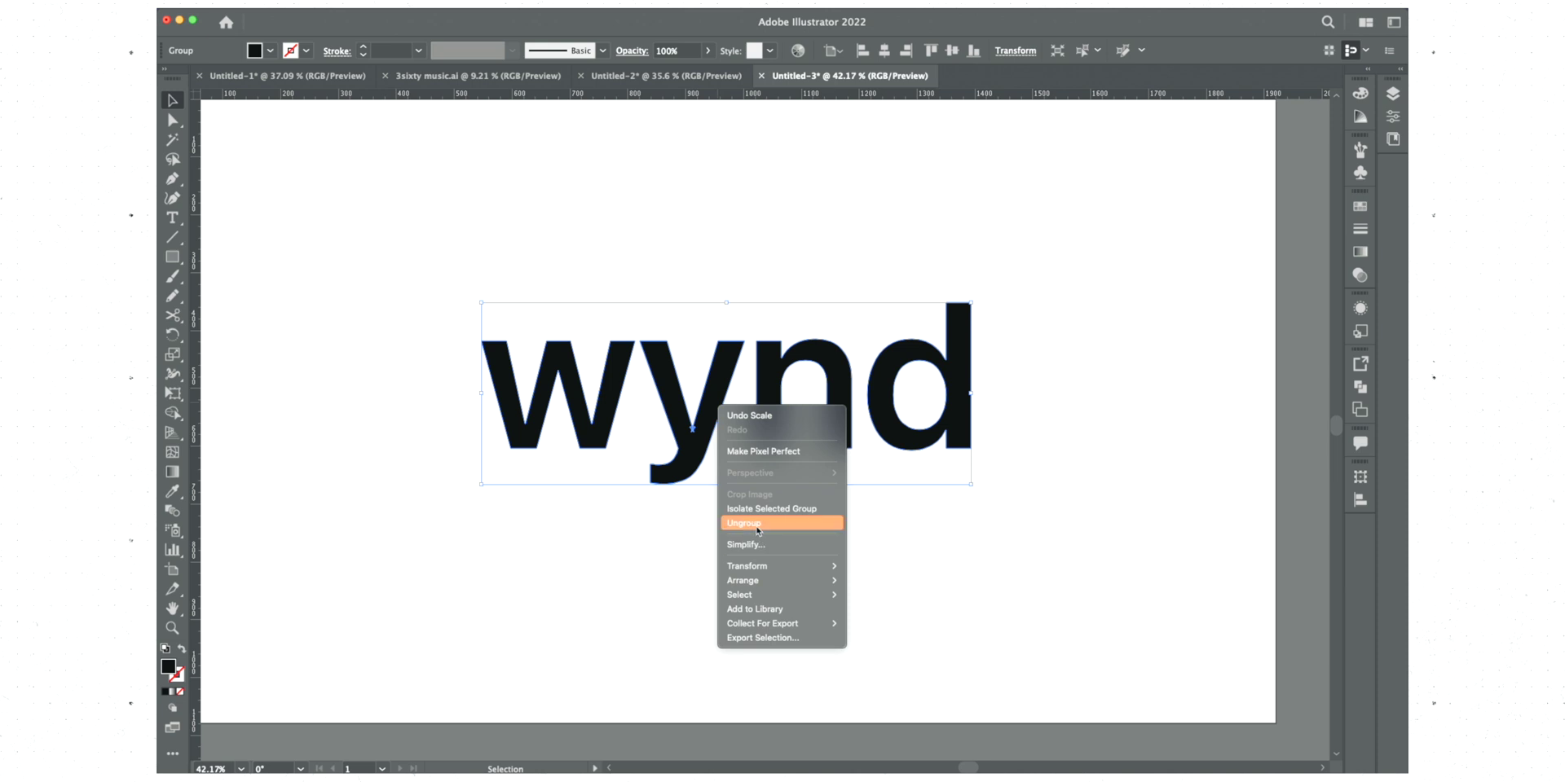
Ungroup the "wynd" lettering and extend the tail of the y into a tapered swash under the w with the Pencil tool
left_click(700, 528)
left_click(703, 479)
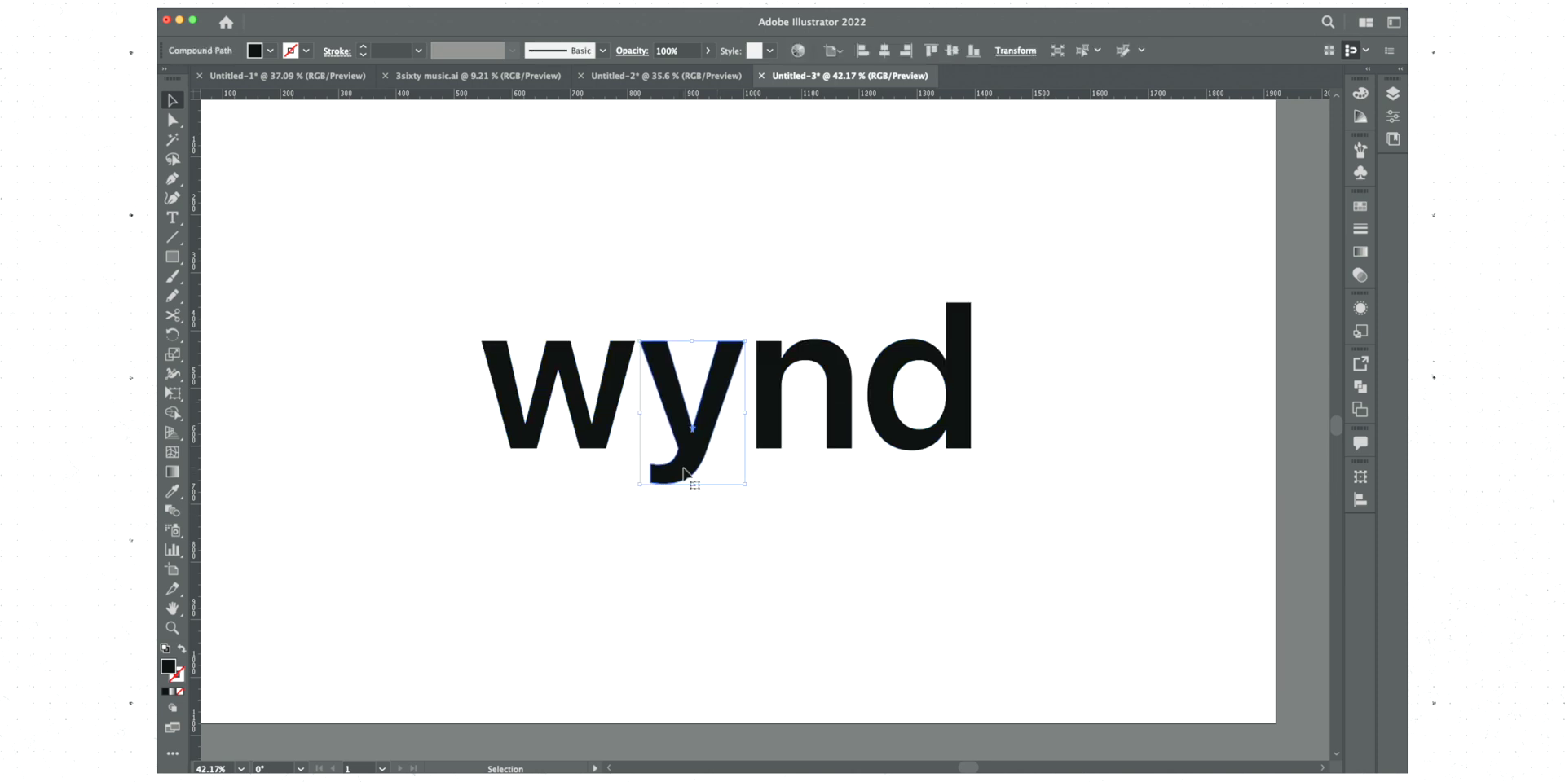
key("n")
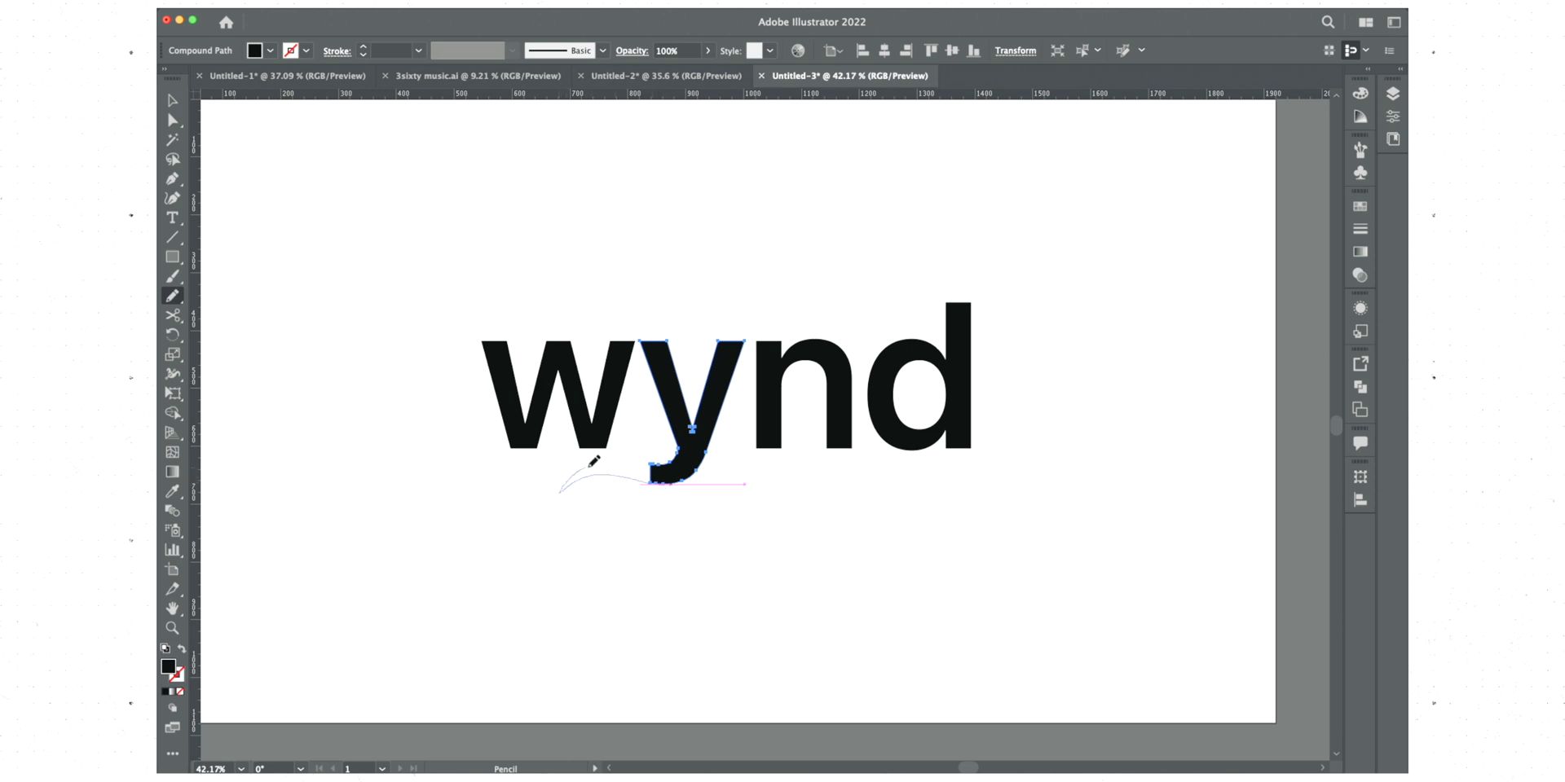
left_click_drag(654, 461, 688, 461)
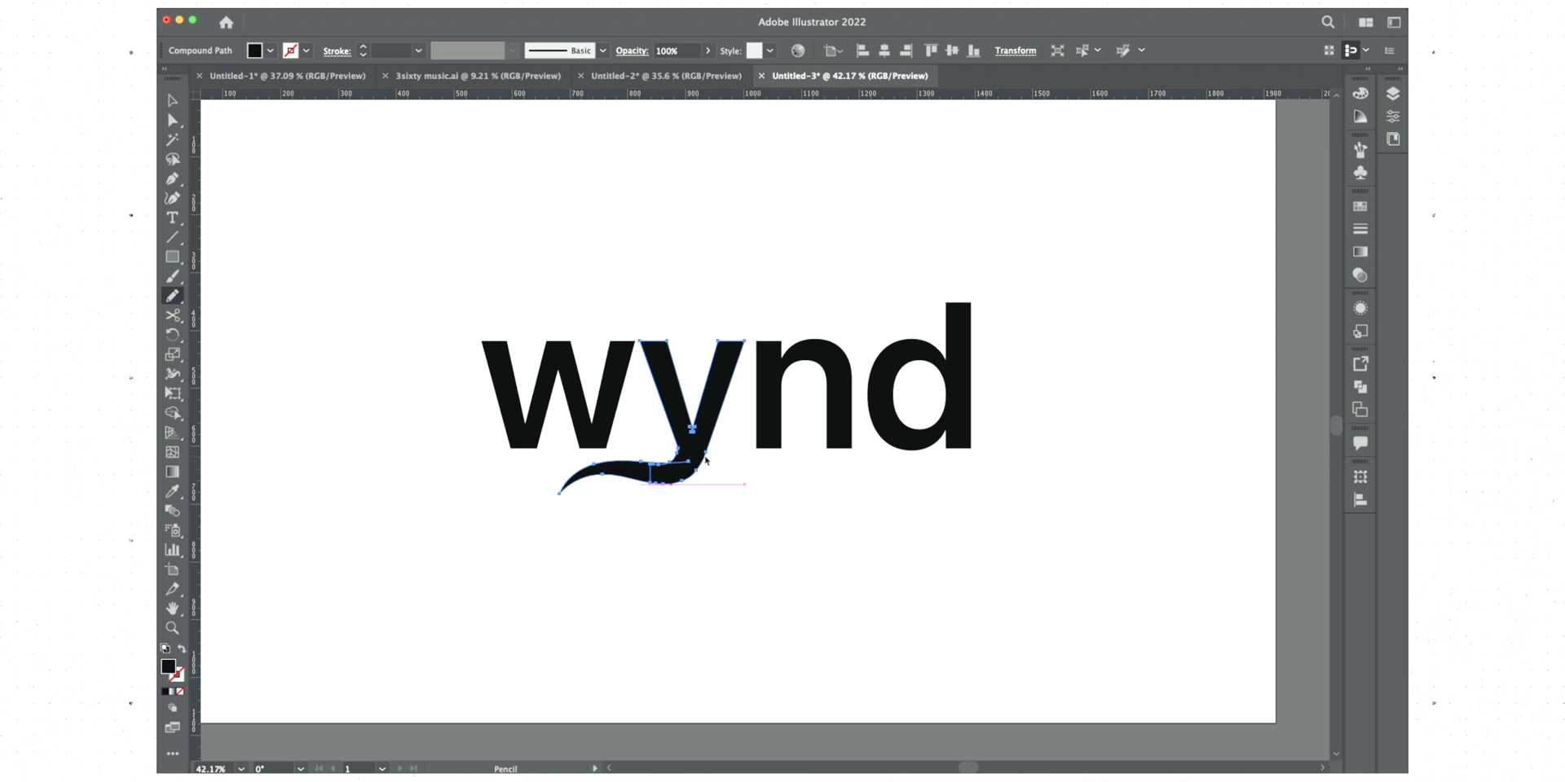
key("v")
left_click(799, 510)
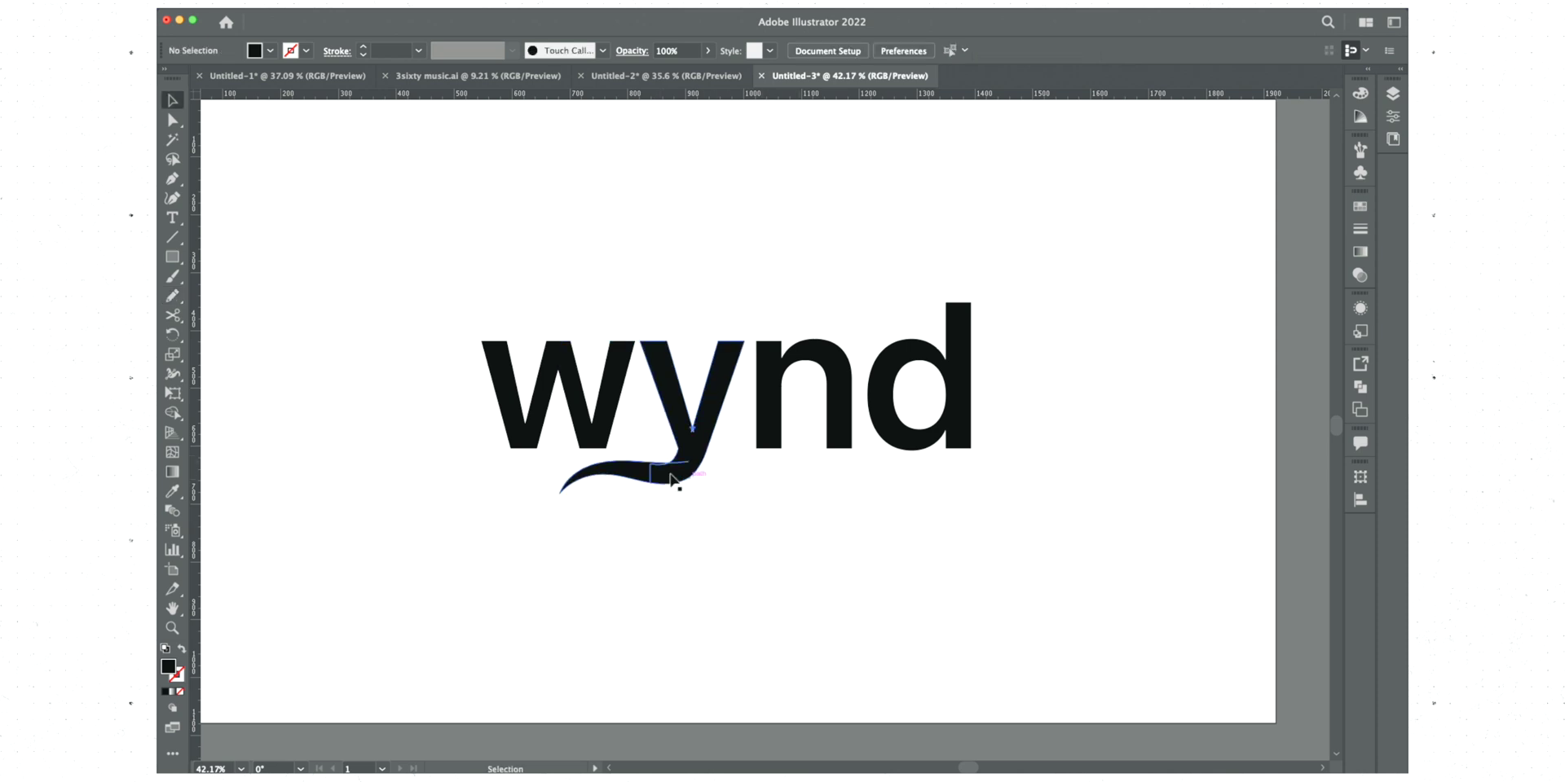
Reshape the top of the d's stem into a curved tip sweeping outward to the right with the Pencil tool
left_click(769, 440)
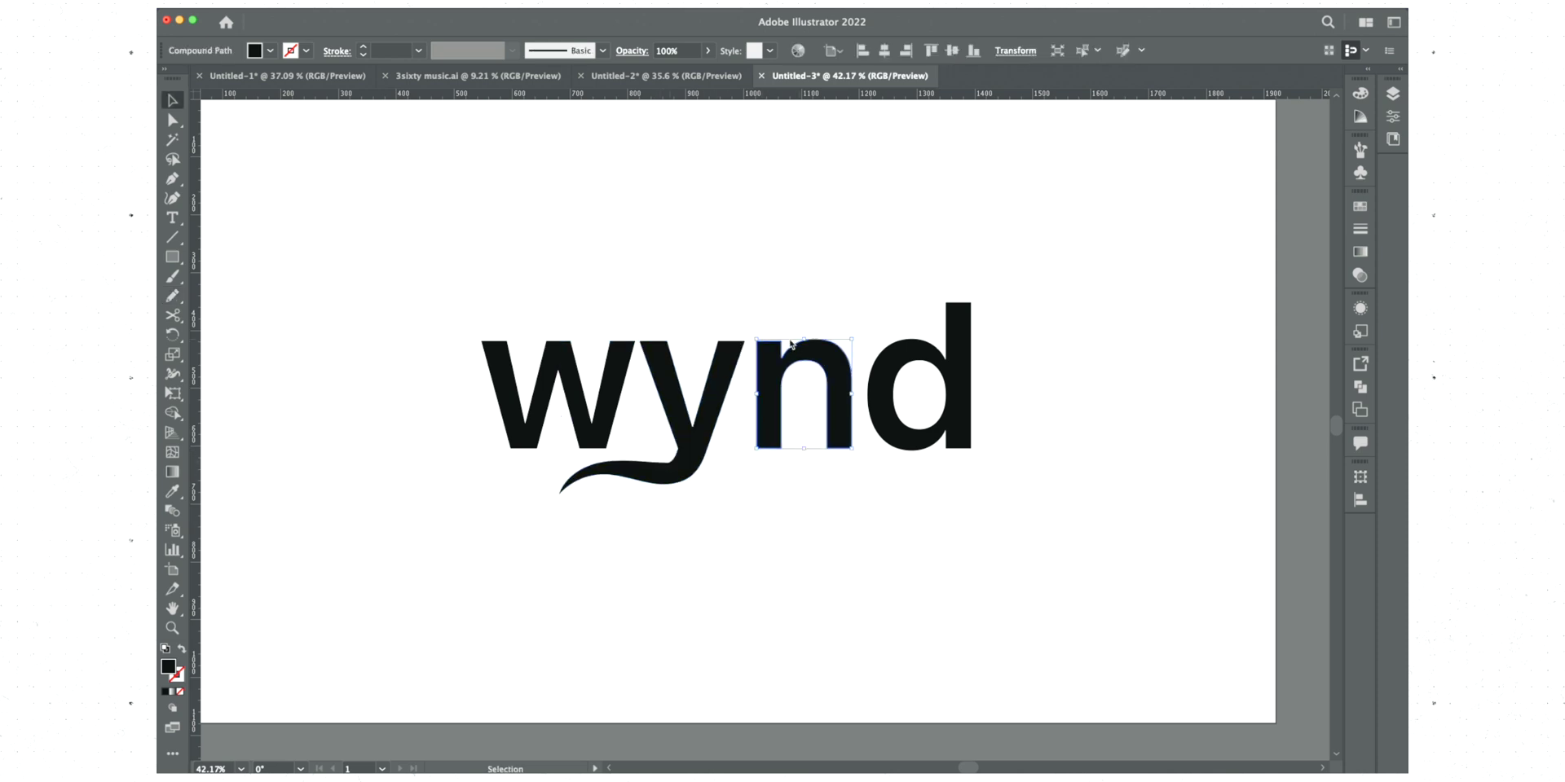
left_click(956, 335)
key("p")
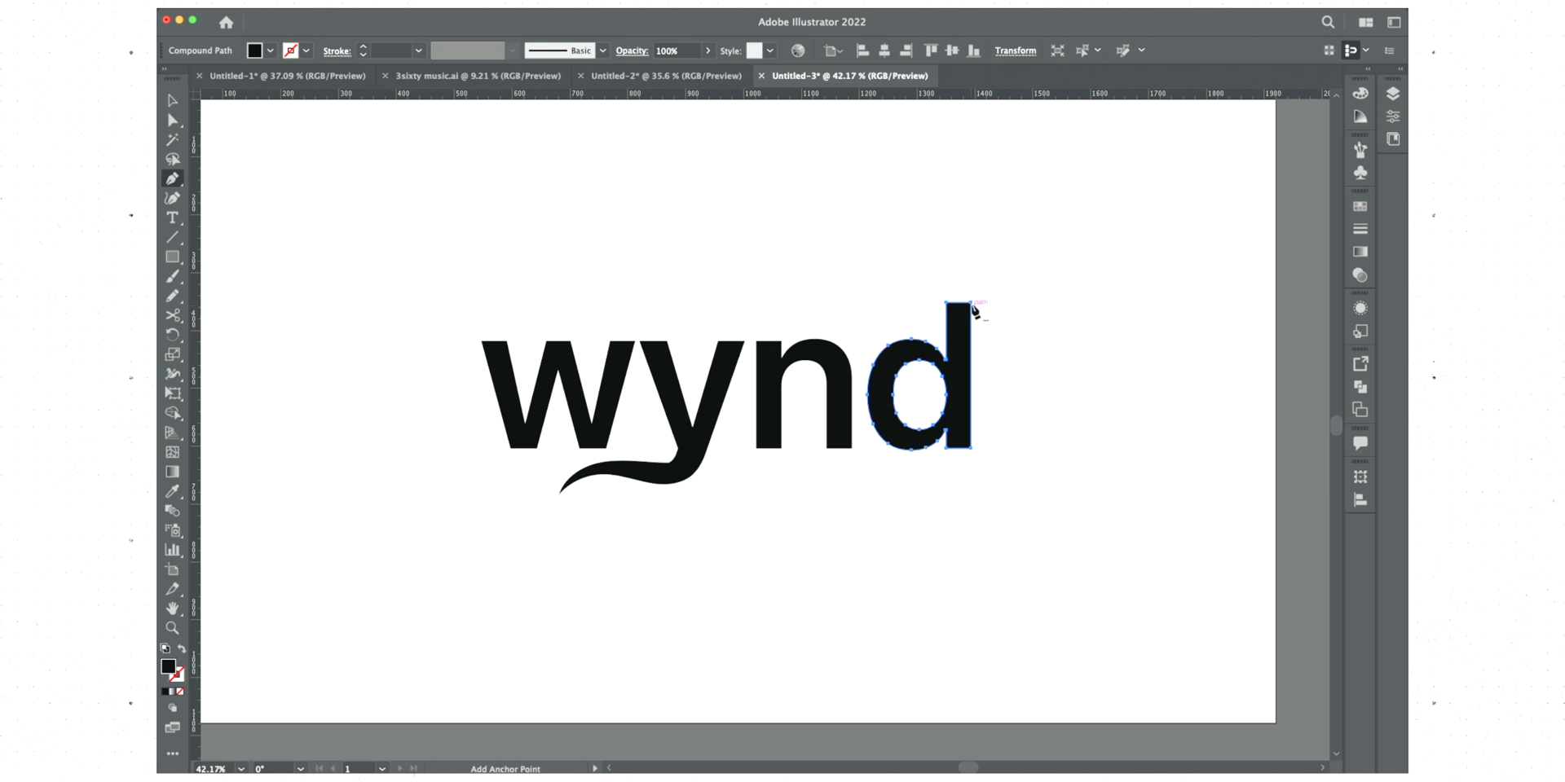
key("n")
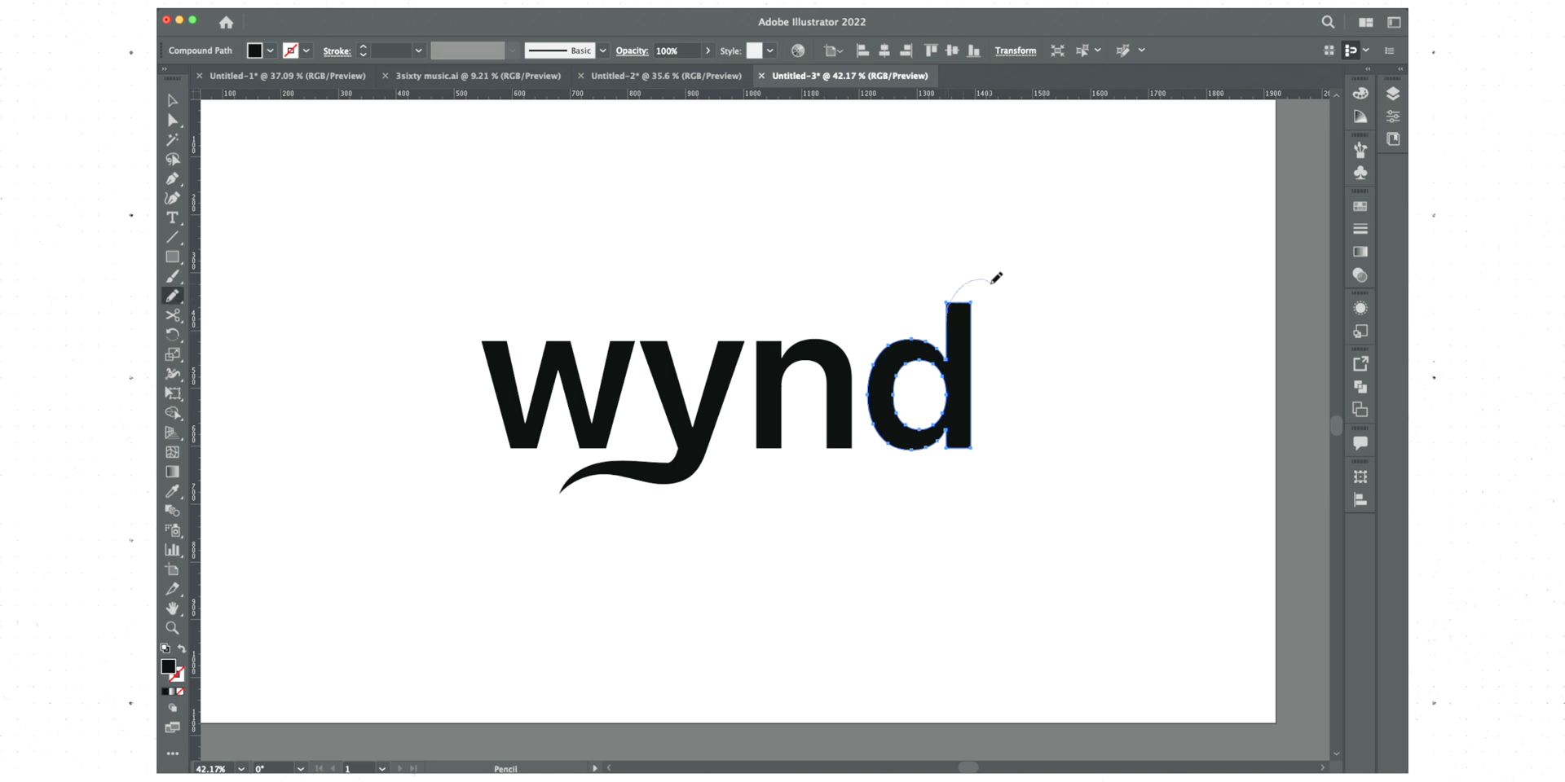
left_click_drag(970, 316, 972, 318)
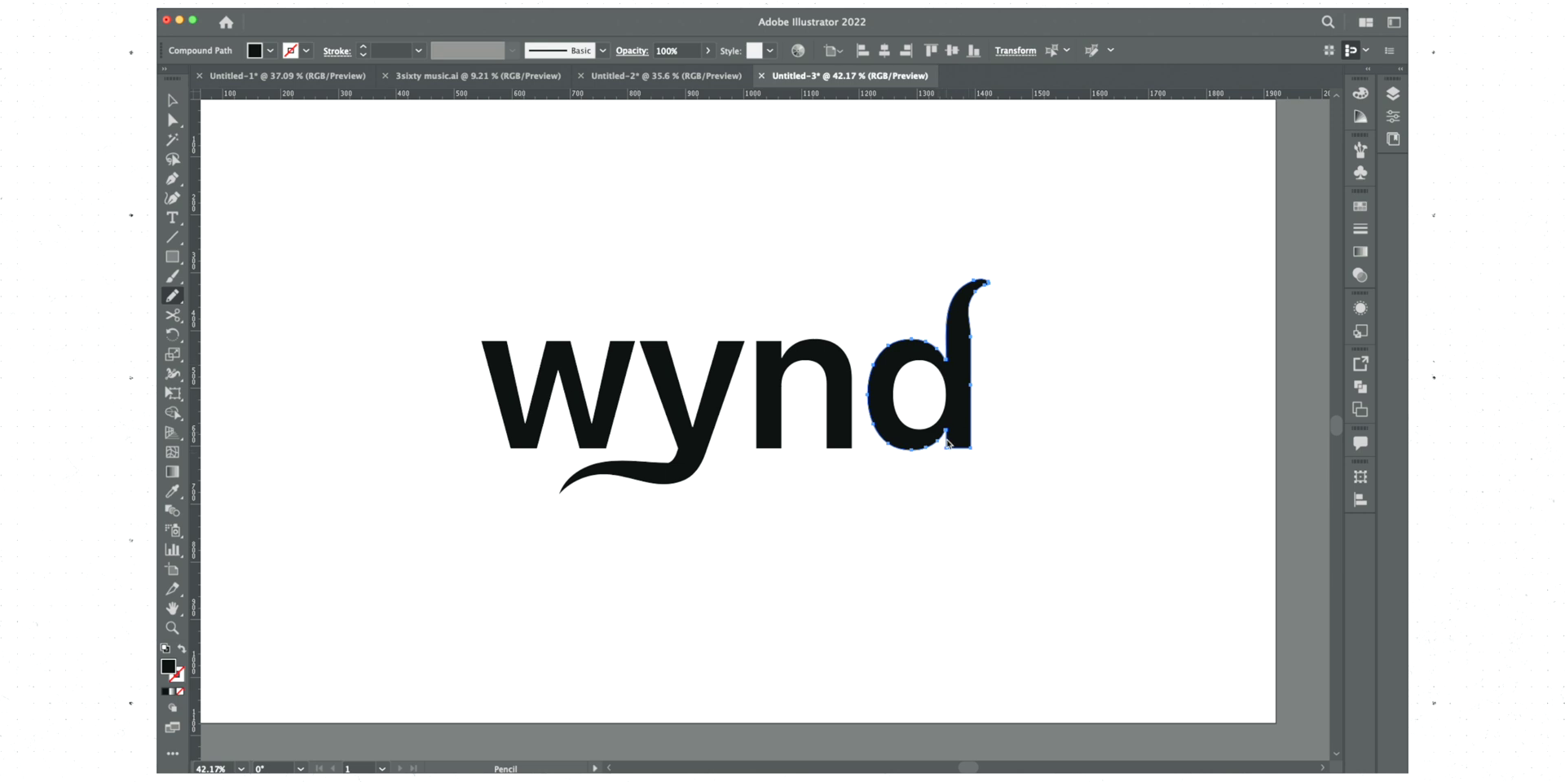
Redraw the w's upper-left arm as a tapered flourish with the Pencil tool, undoing the first attempt, and rework its middle peak
scroll(706, 412, "up", 5)
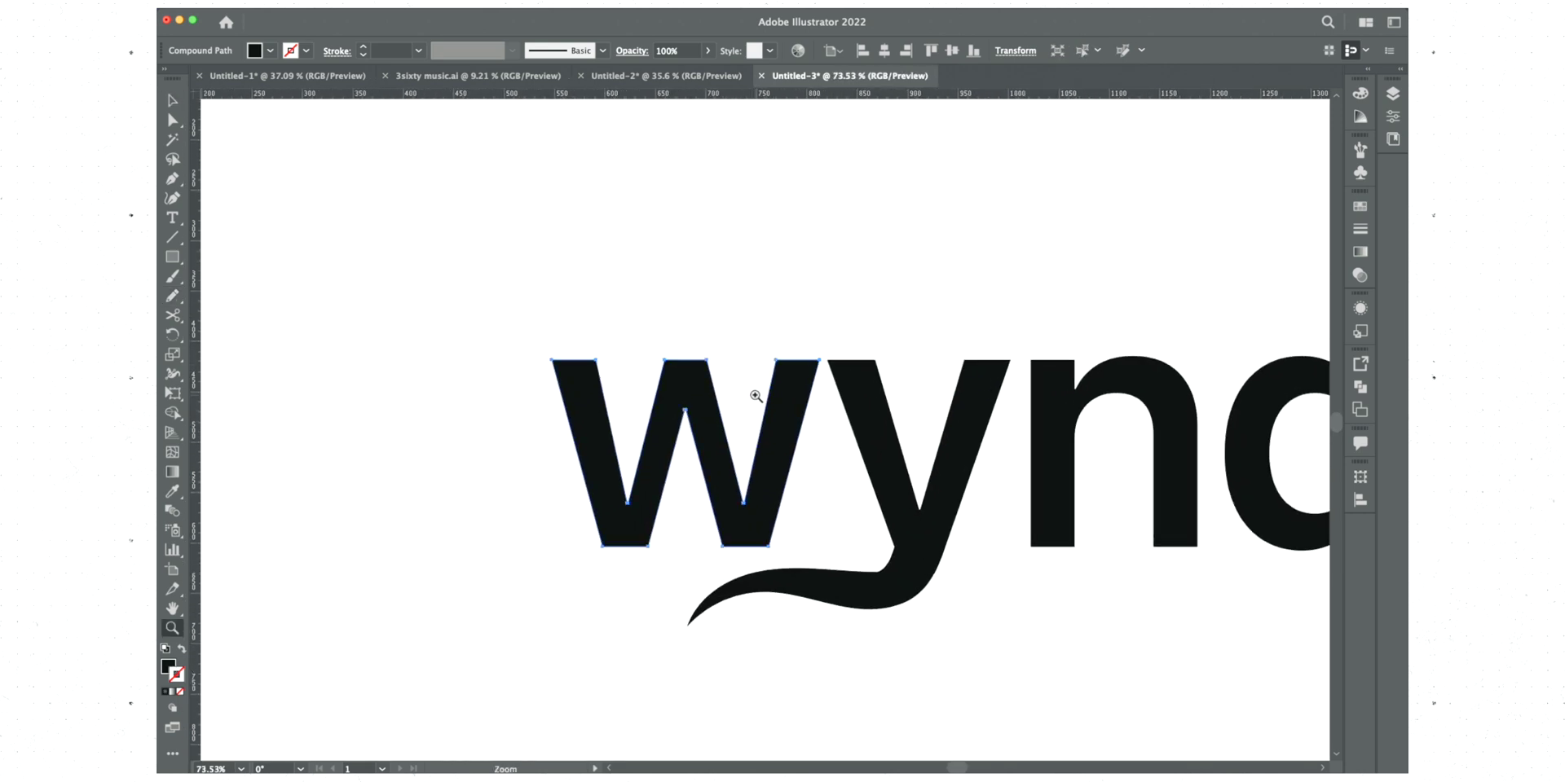
key("n")
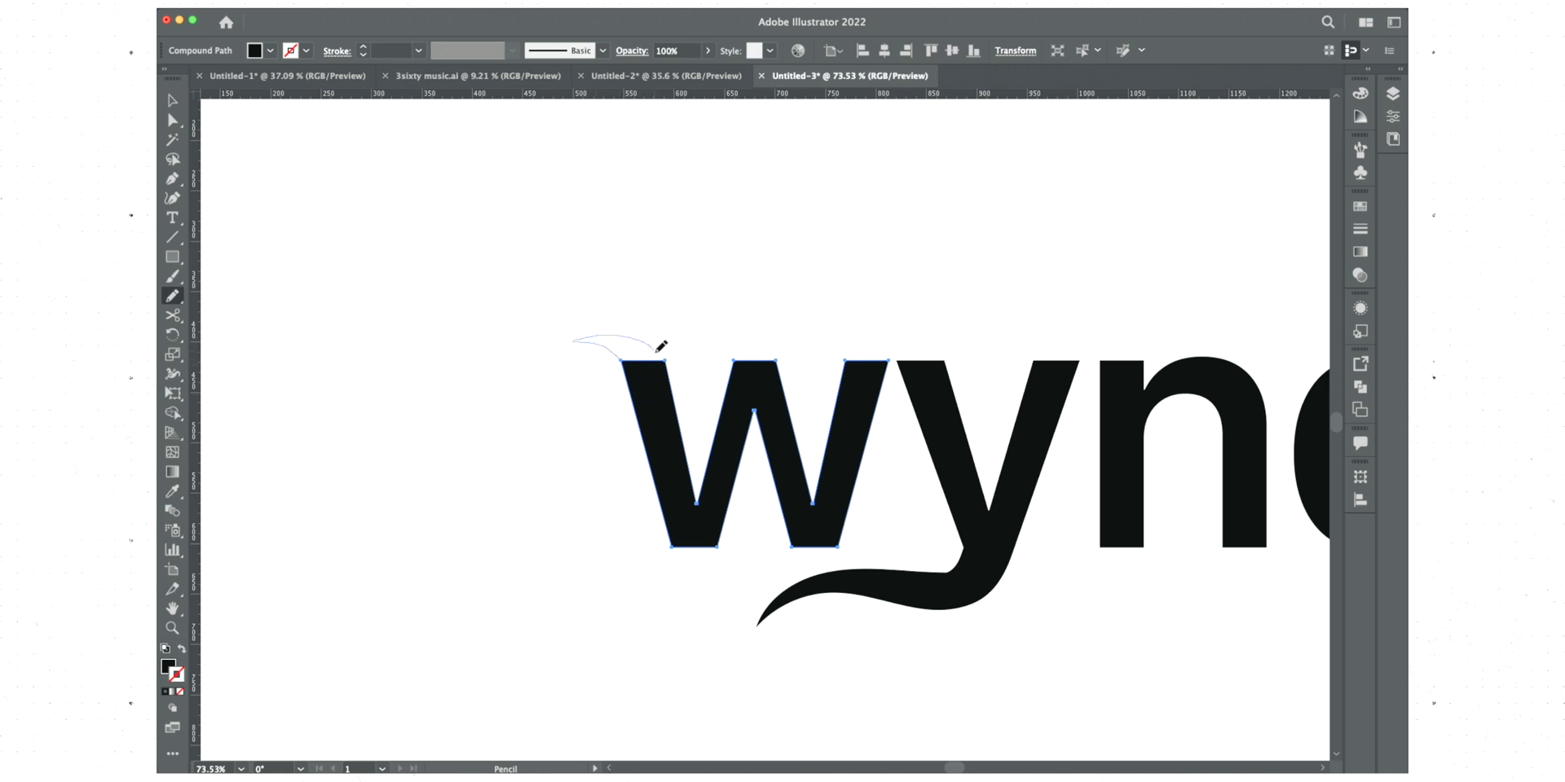
left_click_drag(668, 363, 686, 411)
key("super+z")
left_click_drag(607, 348, 656, 411)
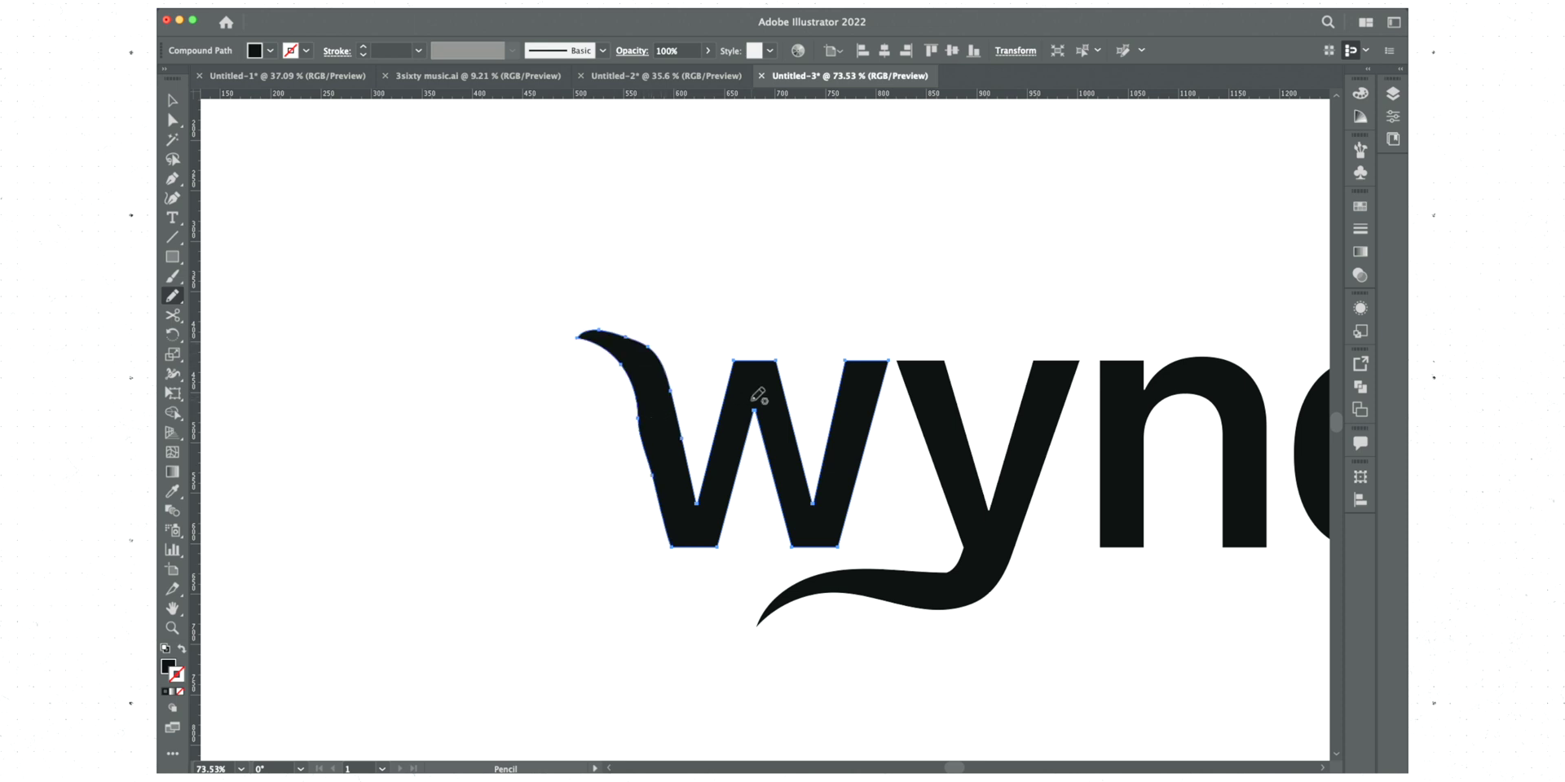
left_click_drag(770, 360, 784, 356)
left_click_drag(789, 352, 784, 357)
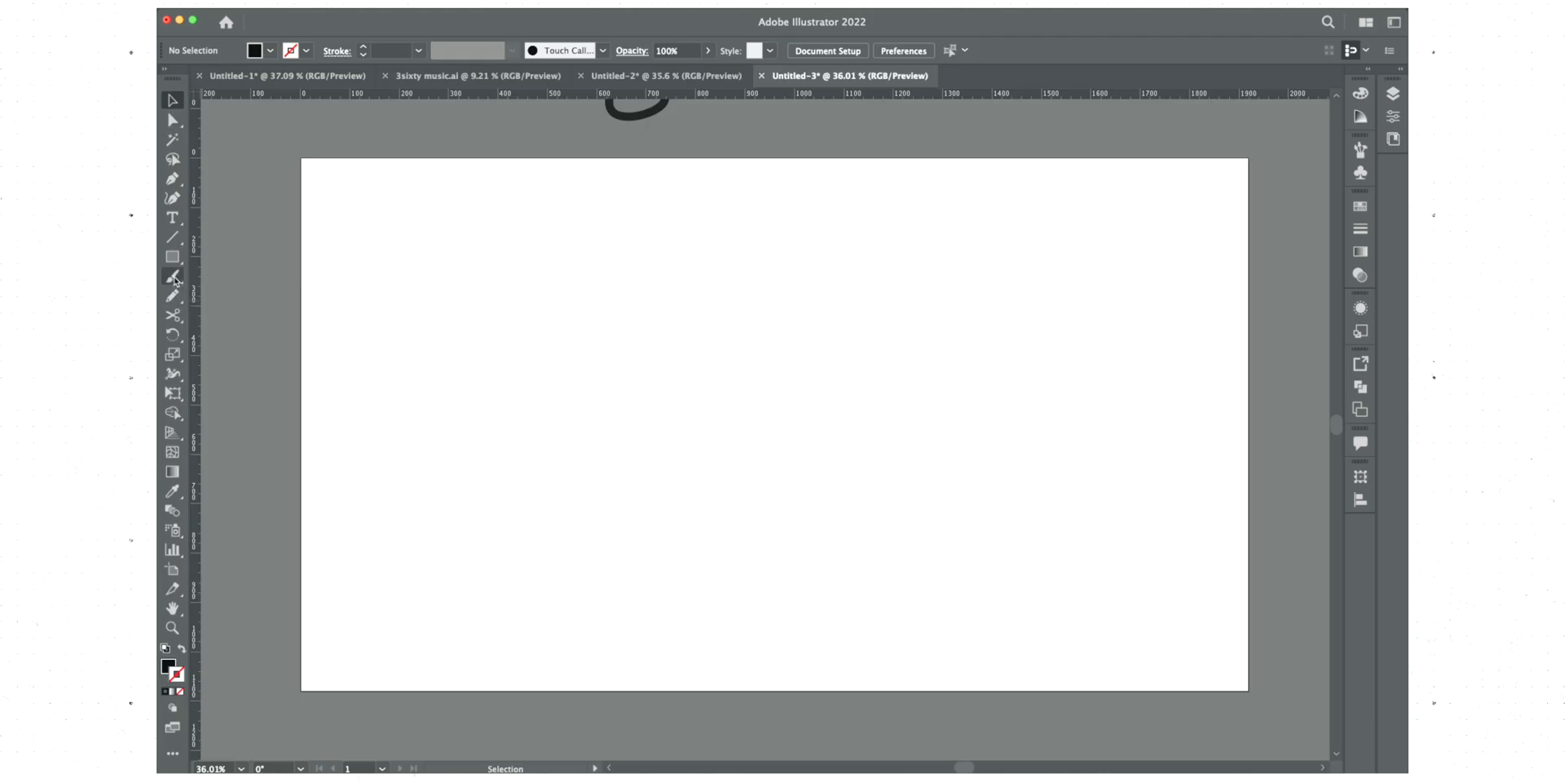
Handwrite a cursive "Me" twice with the Paintbrush tool, first with a thin brush and again with a much thicker one
left_click(174, 278)
mouse_move(483, 494)
left_mouse_down()
mouse_move(537, 370)
mouse_move(553, 463)
mouse_move(577, 392)
mouse_move(615, 384)
mouse_move(624, 497)
mouse_move(690, 486)
mouse_move(708, 410)
mouse_move(669, 457)
mouse_move(711, 482)
mouse_move(796, 456)
left_mouse_up()
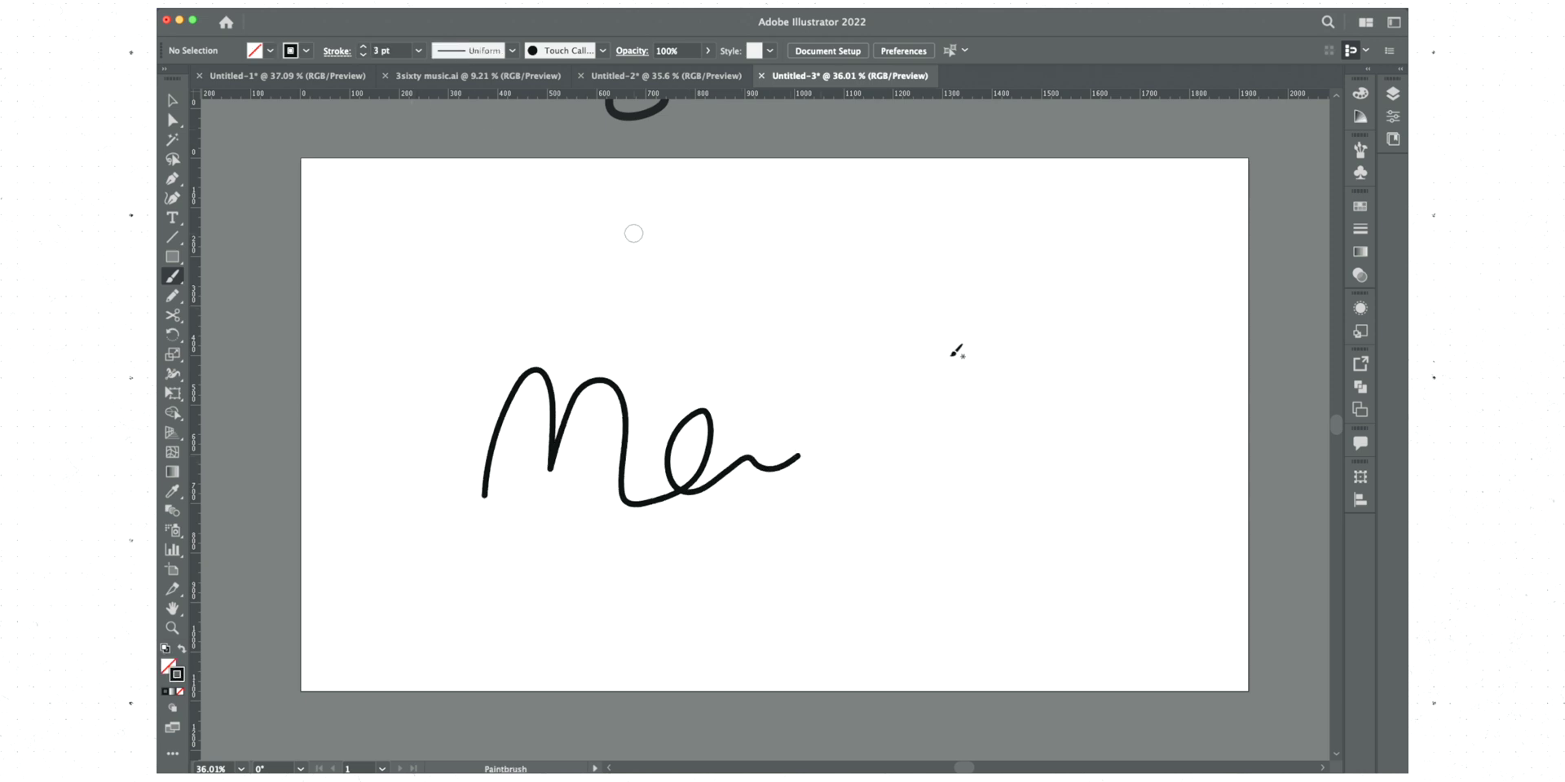
mouse_move(798, 389)
left_mouse_down()
mouse_move(814, 327)
mouse_move(837, 311)
mouse_move(852, 373)
mouse_move(870, 310)
mouse_move(891, 306)
mouse_move(909, 328)
mouse_move(907, 390)
mouse_move(959, 372)
mouse_move(973, 332)
mouse_move(955, 328)
mouse_move(960, 382)
mouse_move(1014, 345)
mouse_move(1062, 358)
left_mouse_up()
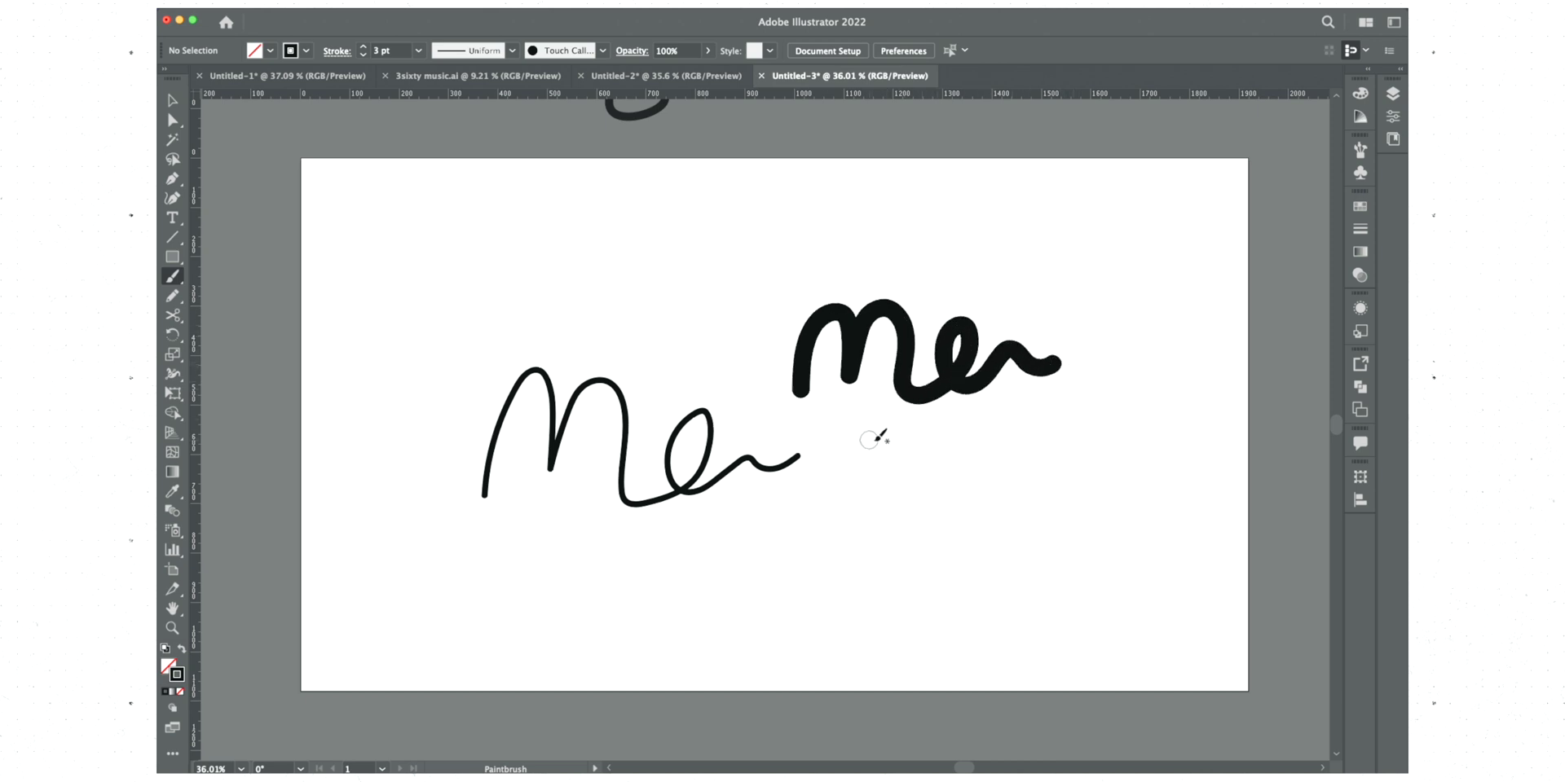
Set the stroke weight to 2 pt and look through the available brush definitions
left_click(364, 56)
left_click(602, 50)
scroll(526, 154, "down", 2)
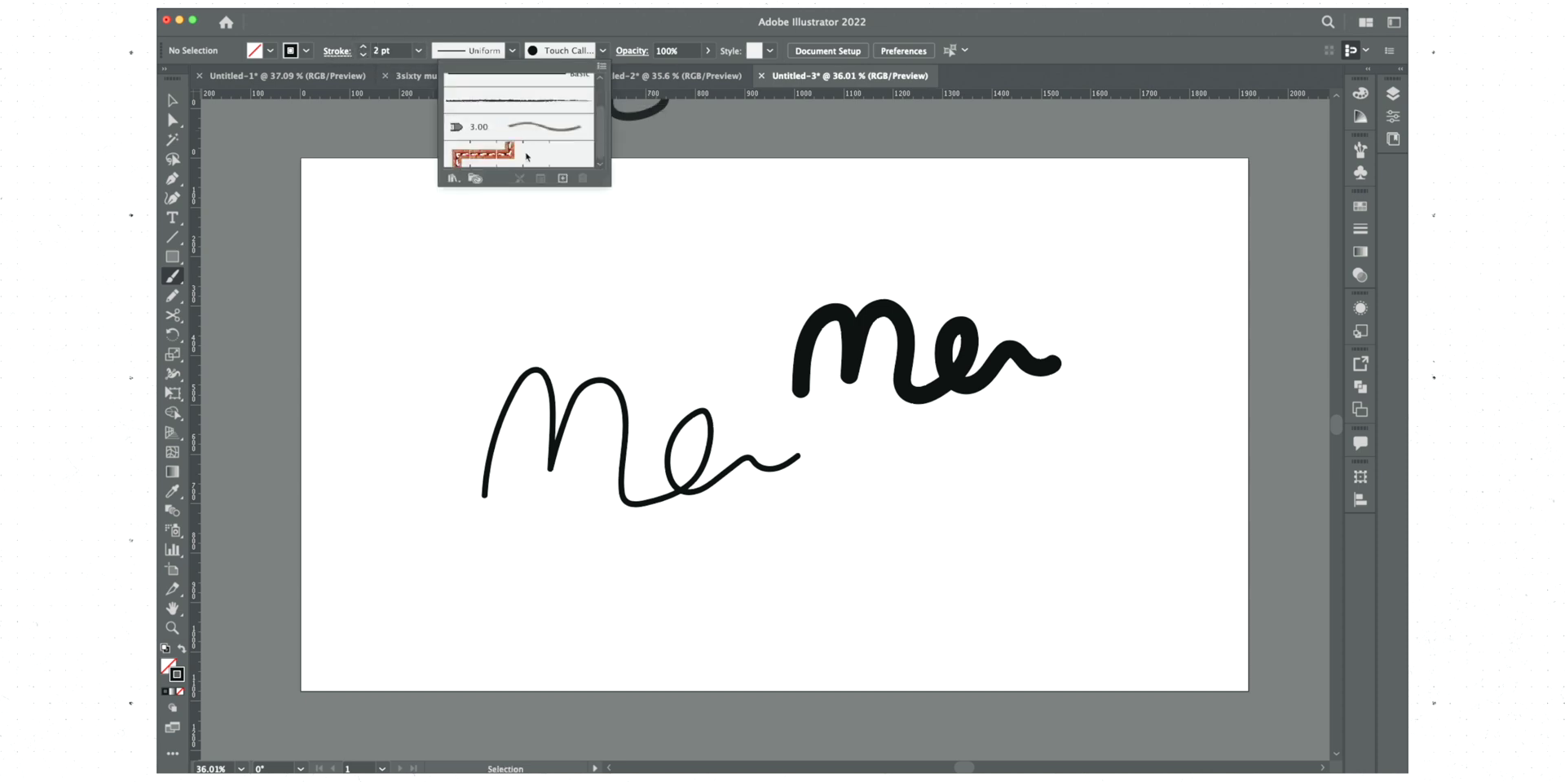
left_click(602, 51)
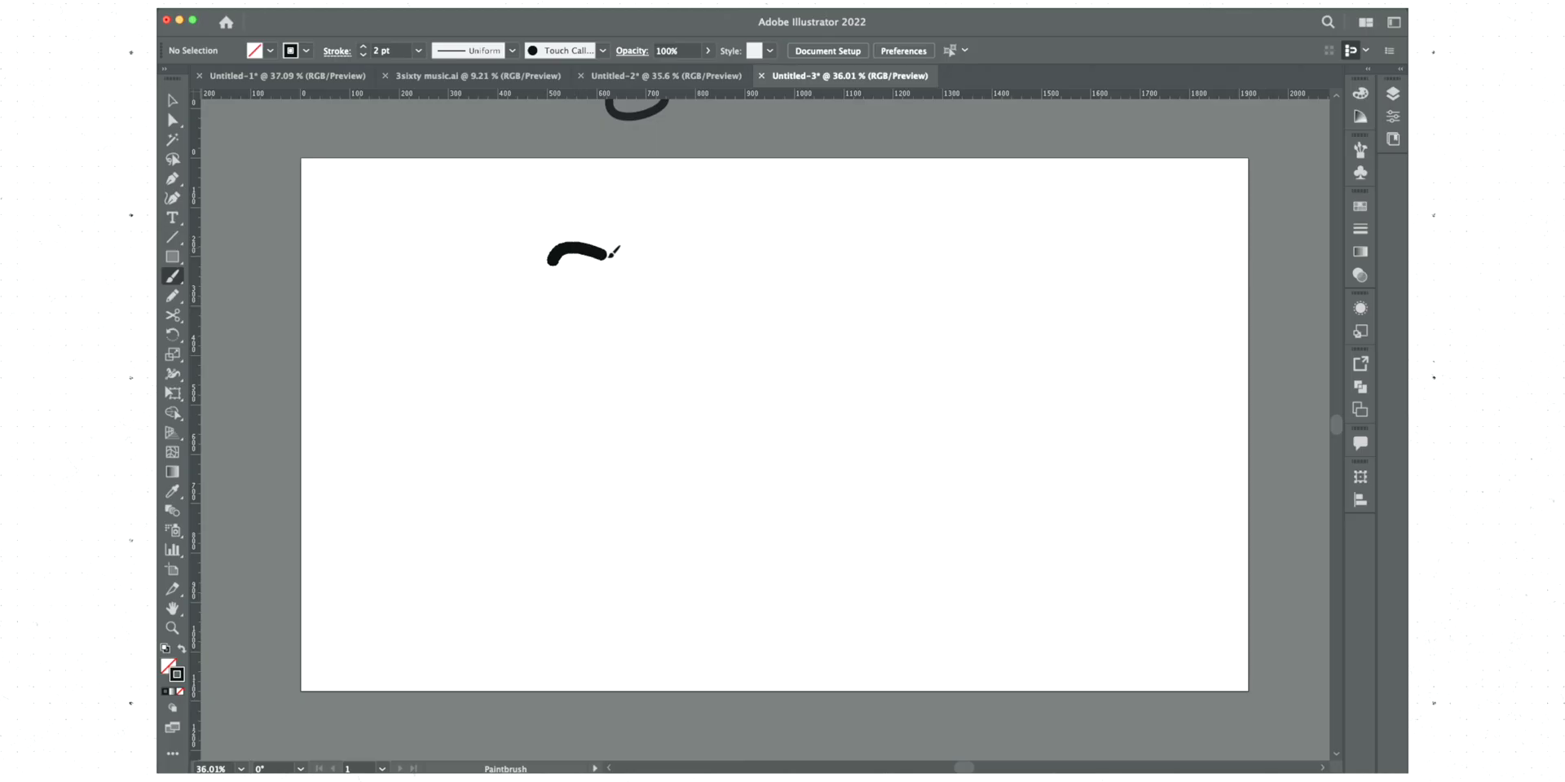
Paint a large cursive Z with looped corners and a long curling tail on the empty artboard with the Paintbrush tool
left_click_drag(621, 261, 674, 278)
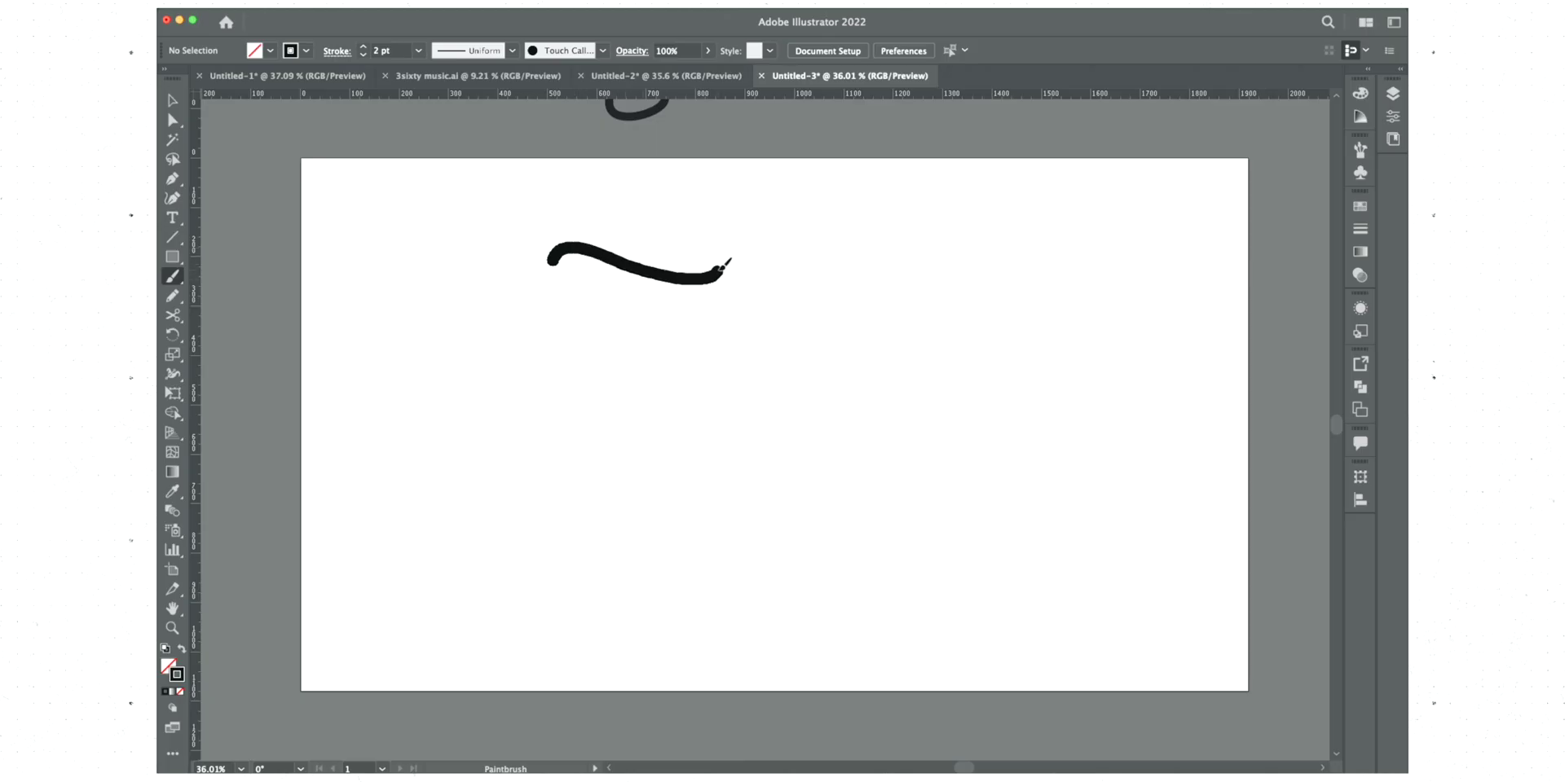
mouse_move(570, 402)
left_mouse_down()
mouse_move(782, 448)
mouse_move(882, 423)
left_mouse_up()
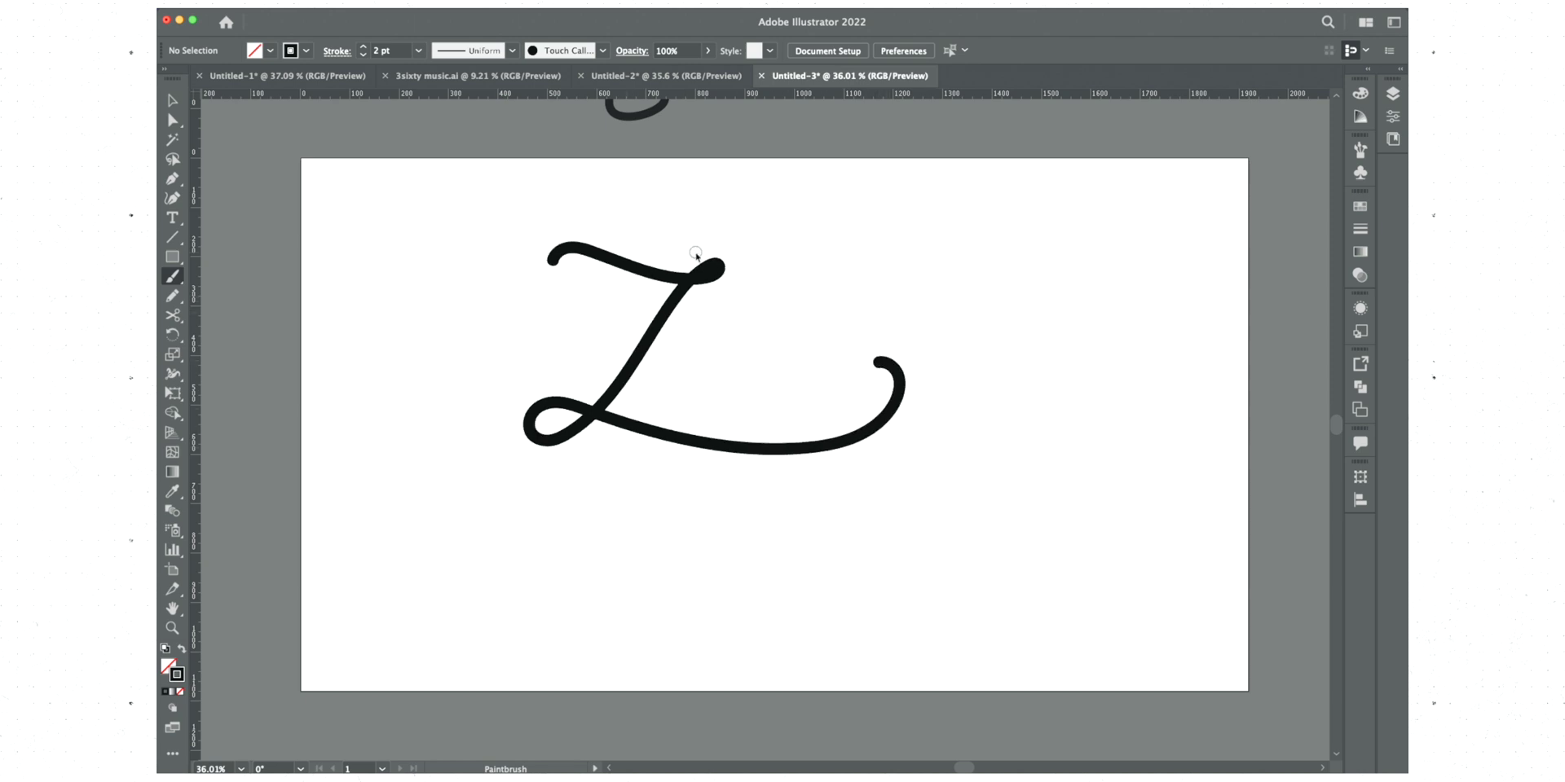
key("v")
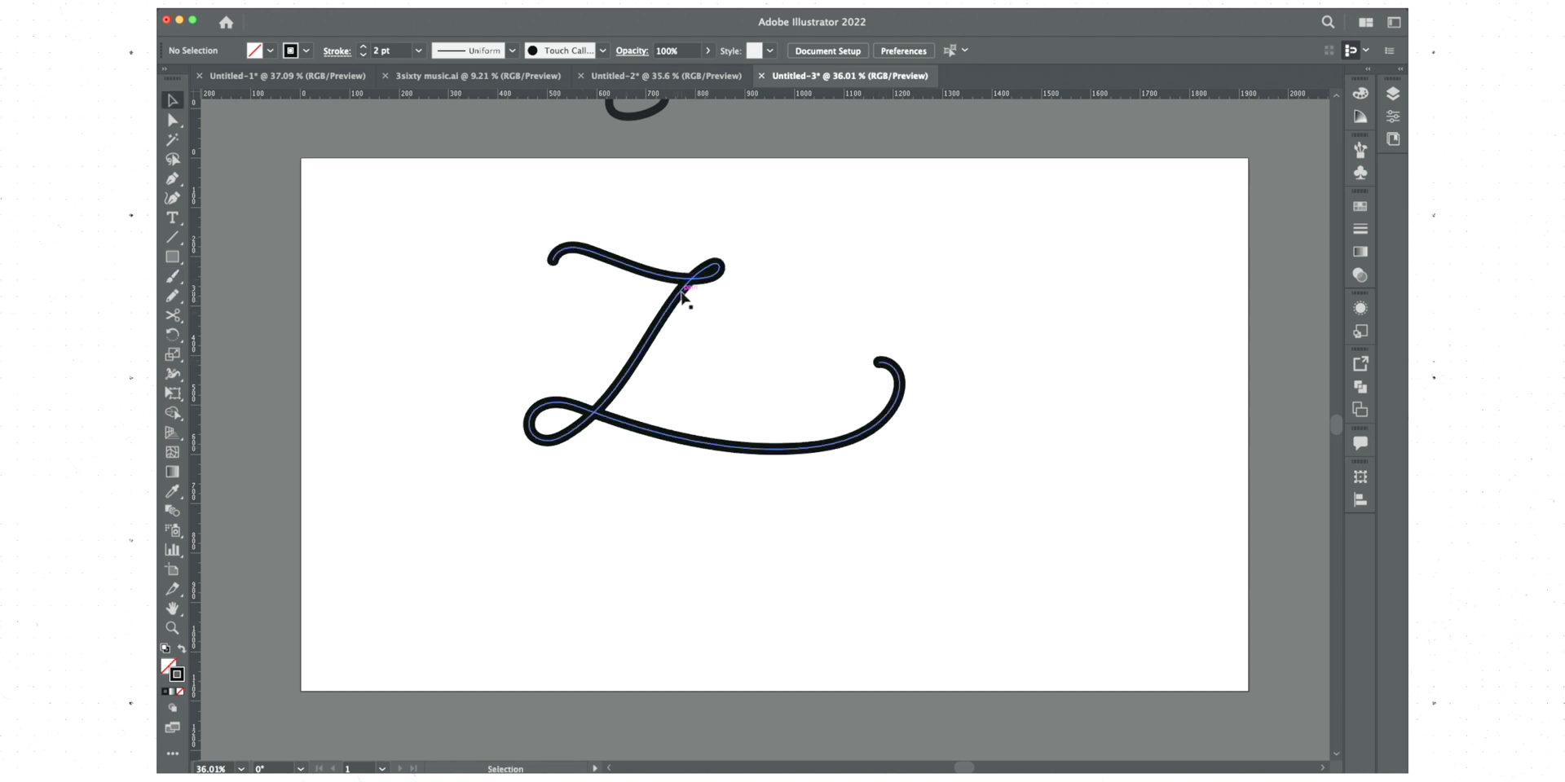